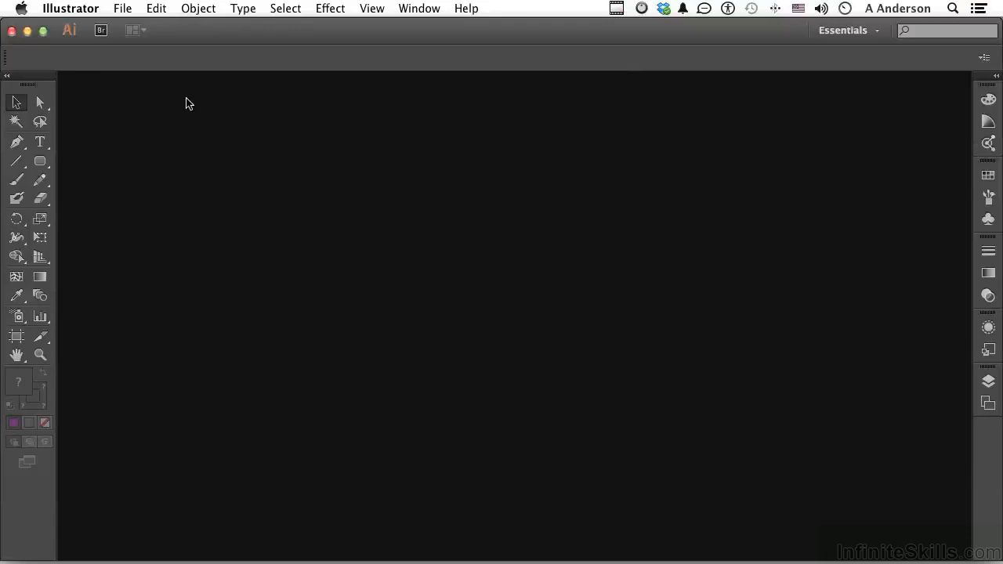
# Step: Create a new document with the Web profile and an 800 x 600 pixel artboard
pyautogui.click(123, 8)
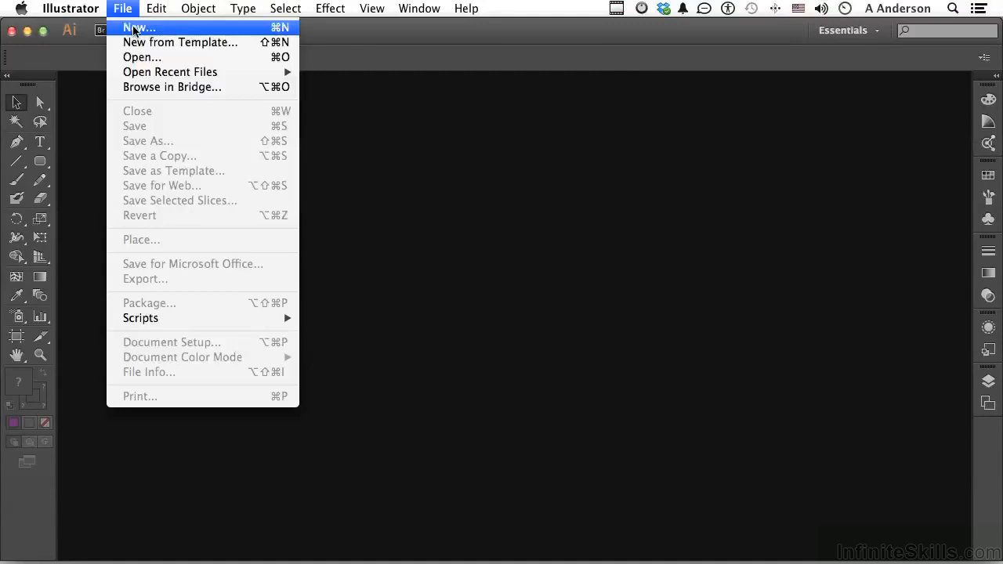
pyautogui.click(133, 29)
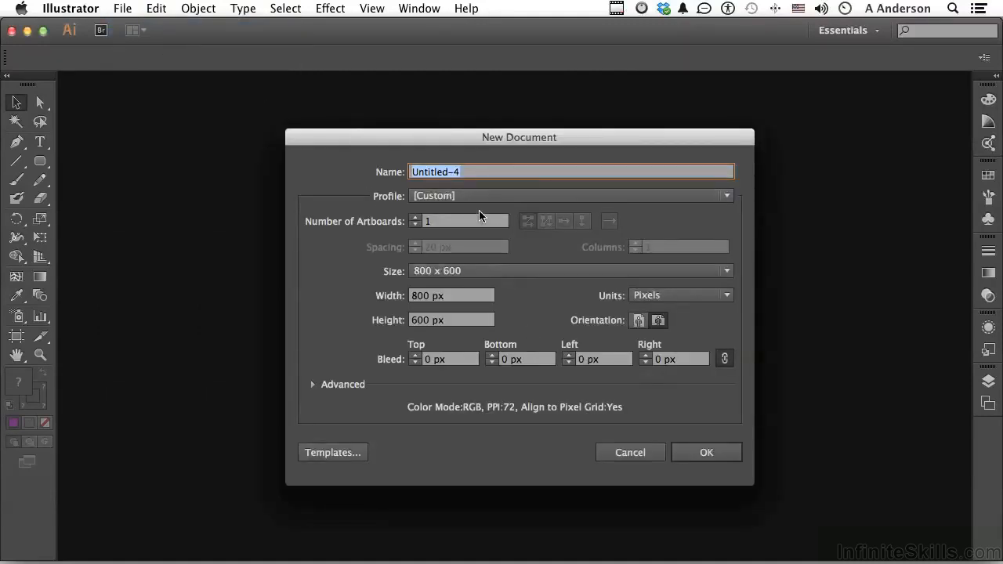
pyautogui.click(472, 198)
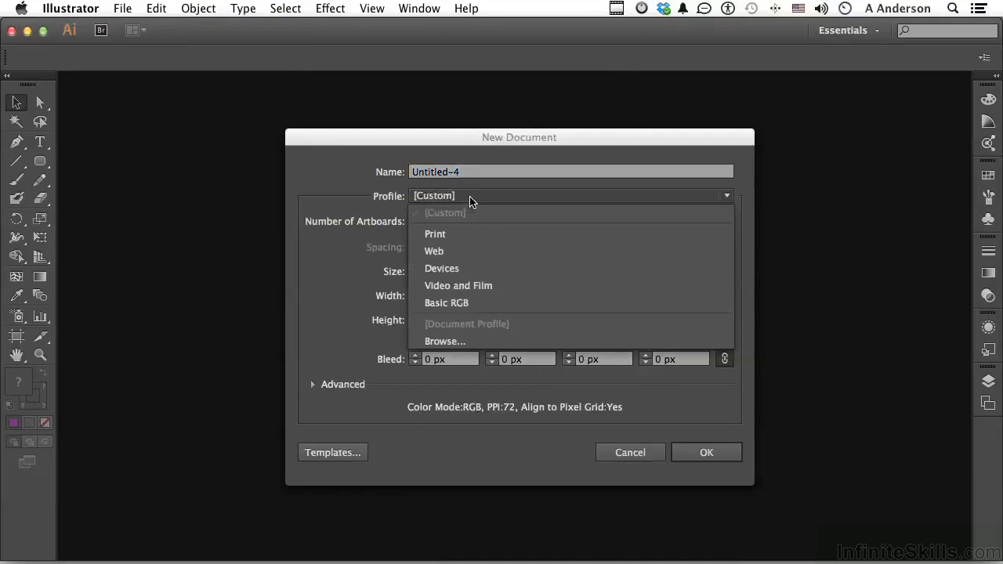
pyautogui.click(462, 251)
pyautogui.click(426, 272)
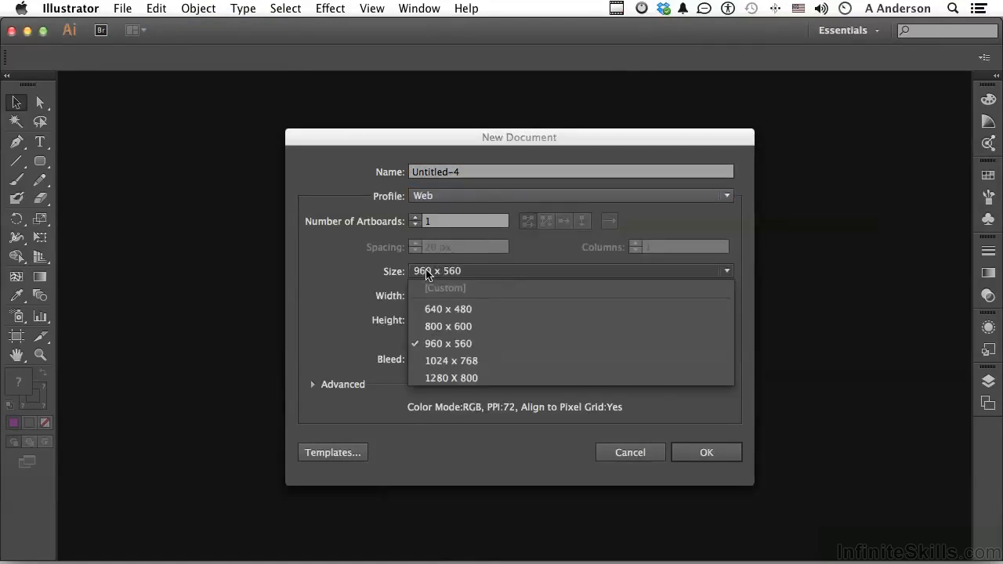
pyautogui.click(448, 326)
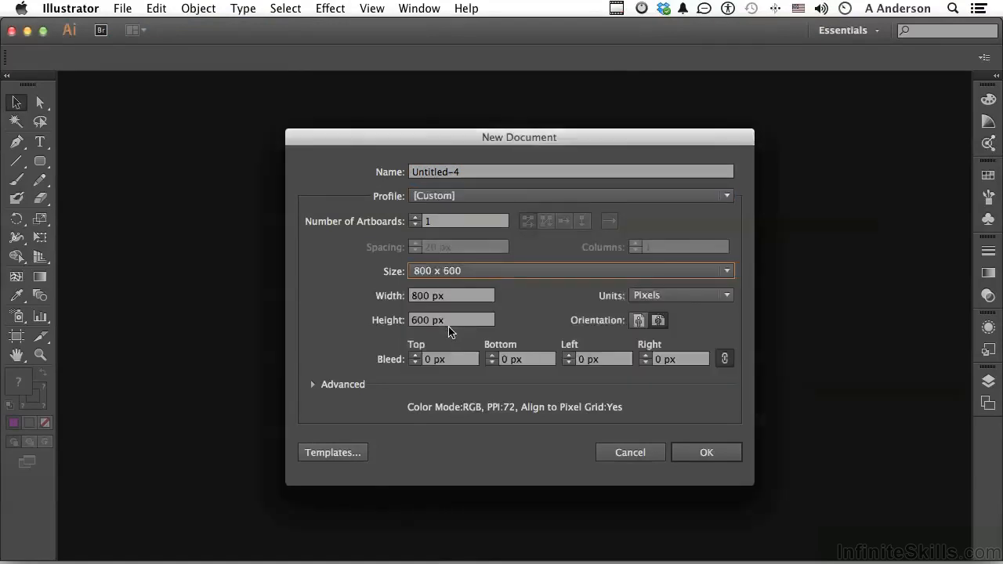
pyautogui.click(704, 456)
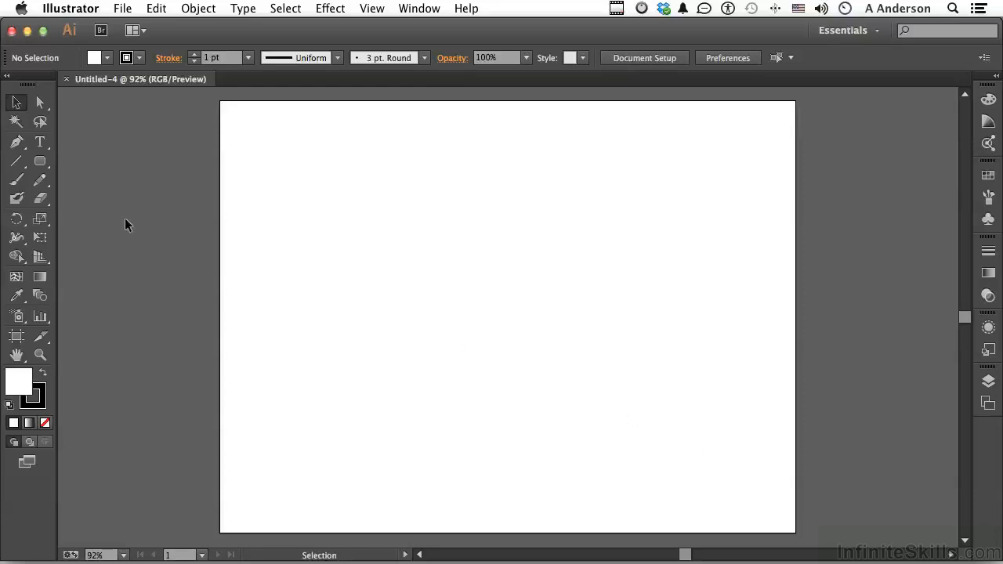
# Step: Draw a wide, shallow rectangle in the artboard's upper-left area and fill it with the olive brown colour 7F6E00
pyautogui.moveTo(39, 162); pyautogui.dragTo(96, 166)
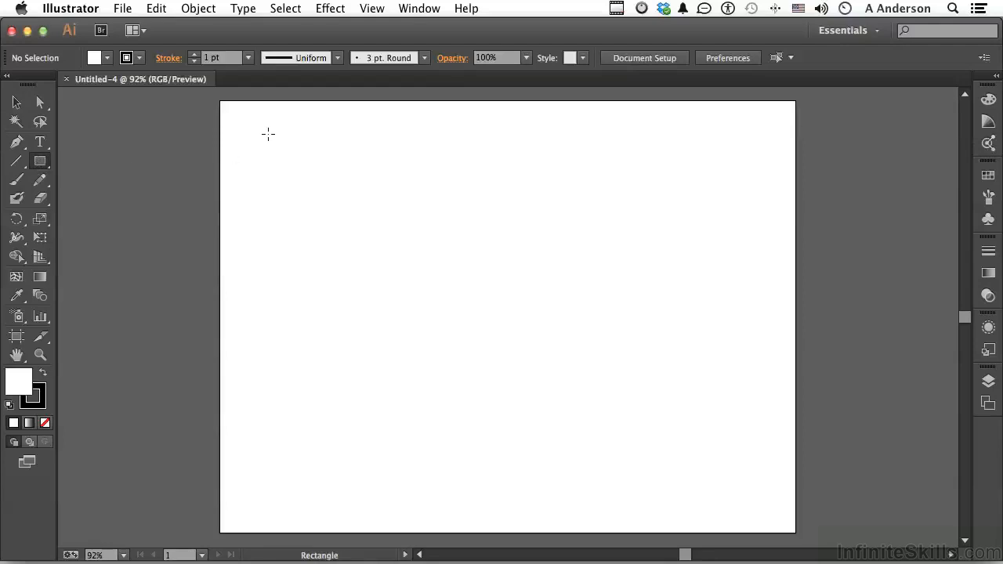
pyautogui.moveTo(269, 134); pyautogui.dragTo(463, 170)
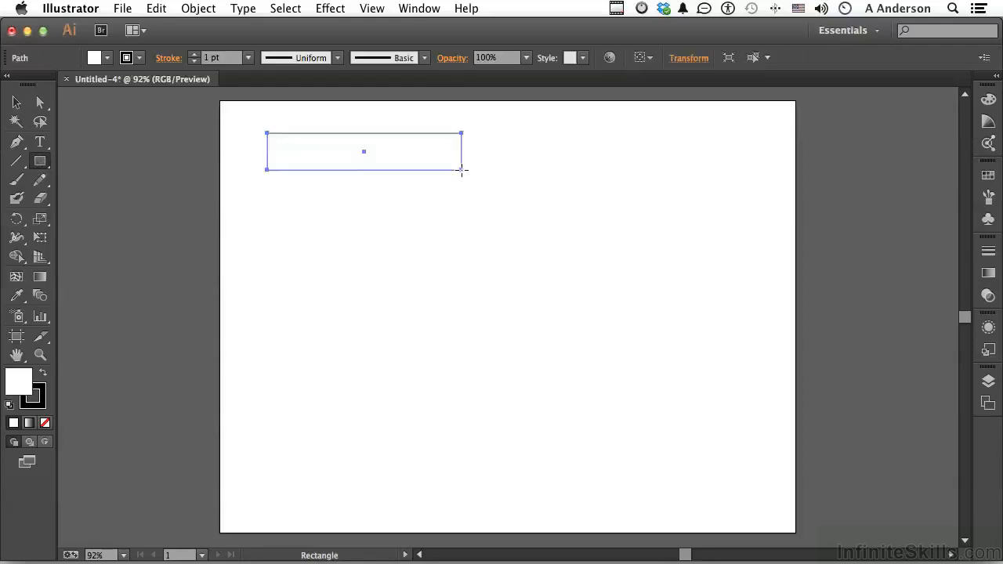
pyautogui.click(990, 102)
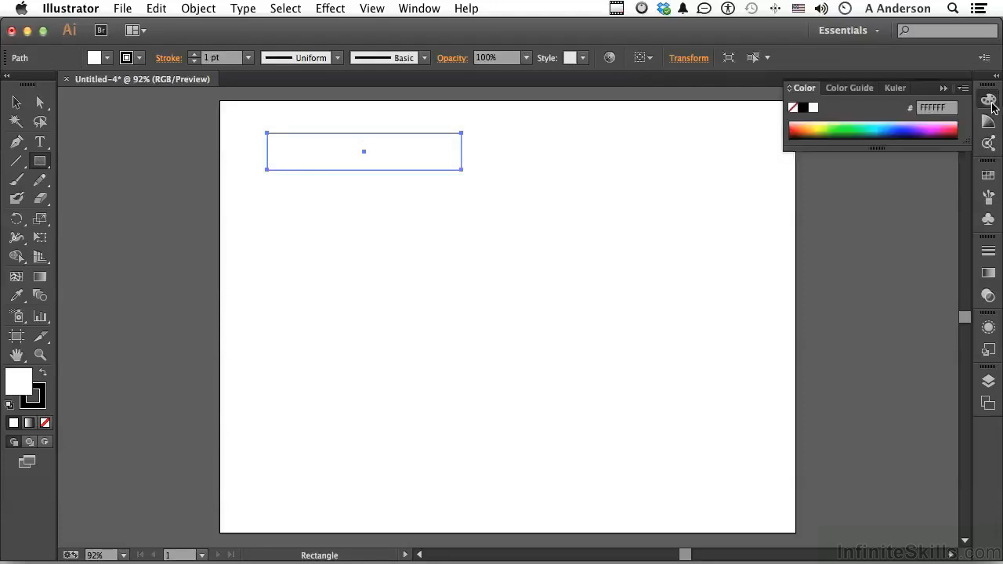
pyautogui.click(819, 128)
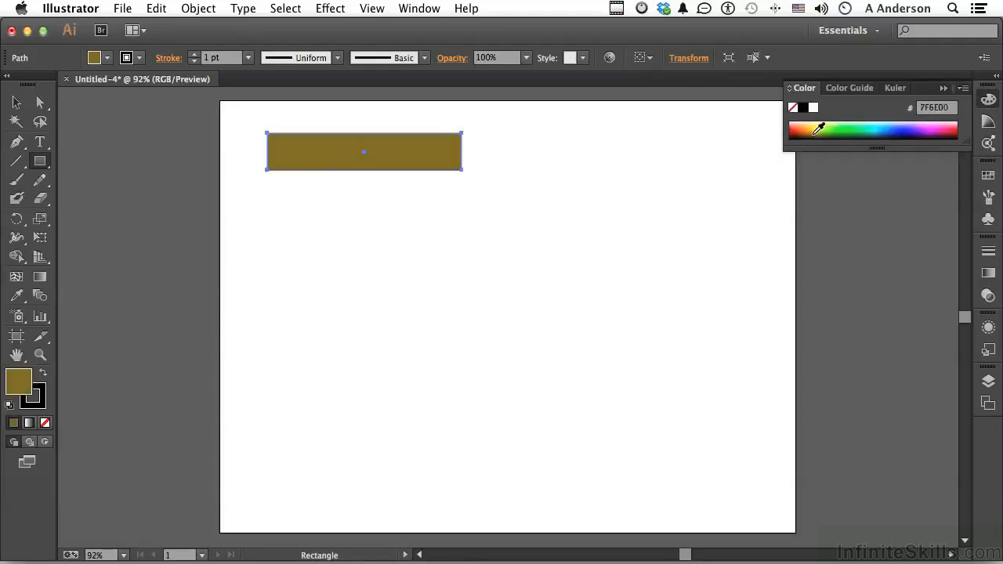
pyautogui.click(944, 87)
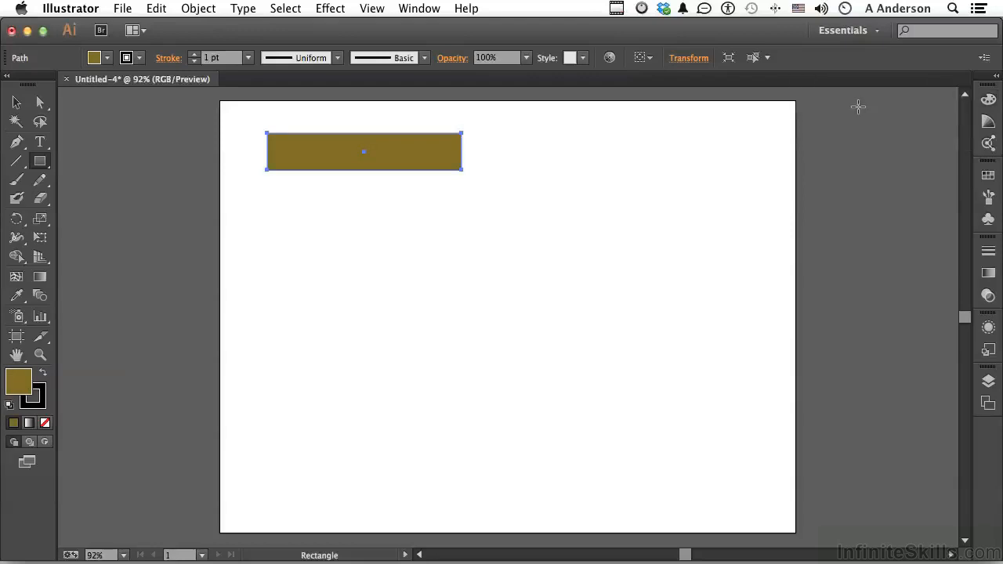
# Step: Draw three more rectangles: a tall one and a small wide one to the right, and a thin one below the first
pyautogui.moveTo(543, 138)
pyautogui.mouseDown()
pyautogui.moveTo(612, 212)
pyautogui.moveTo(615, 230)
pyautogui.mouseUp()
pyautogui.moveTo(678, 136); pyautogui.dragTo(758, 162)
pyautogui.moveTo(308, 225)
pyautogui.mouseDown()
pyautogui.moveTo(327, 246)
pyautogui.moveTo(401, 237)
pyautogui.mouseUp()
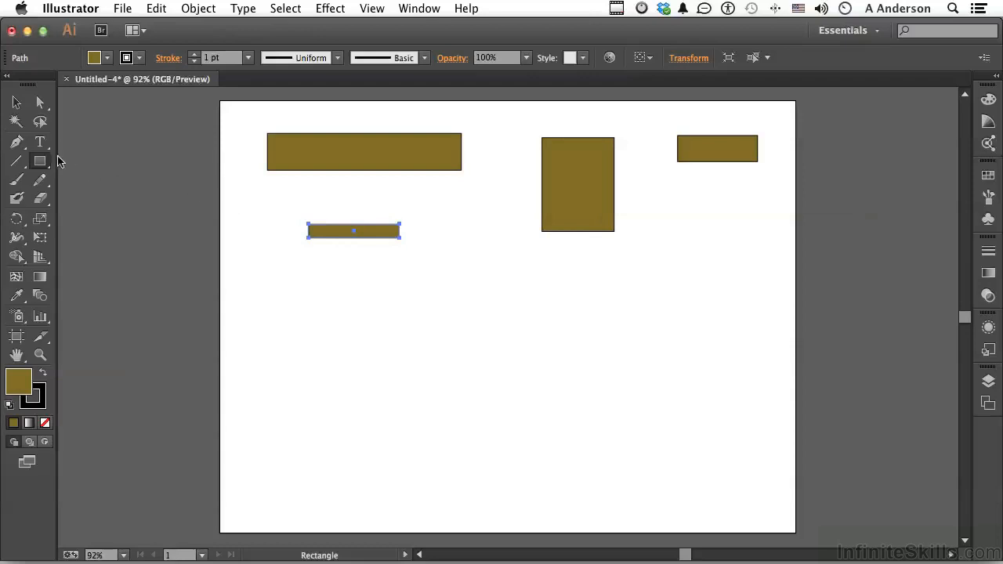
# Step: Draw two rounded rectangles, one near the artboard's centre and a larger one in its lower-right area
pyautogui.moveTo(45, 166); pyautogui.dragTo(82, 181)
pyautogui.moveTo(446, 259); pyautogui.dragTo(516, 332)
pyautogui.moveTo(649, 336); pyautogui.dragTo(730, 444)
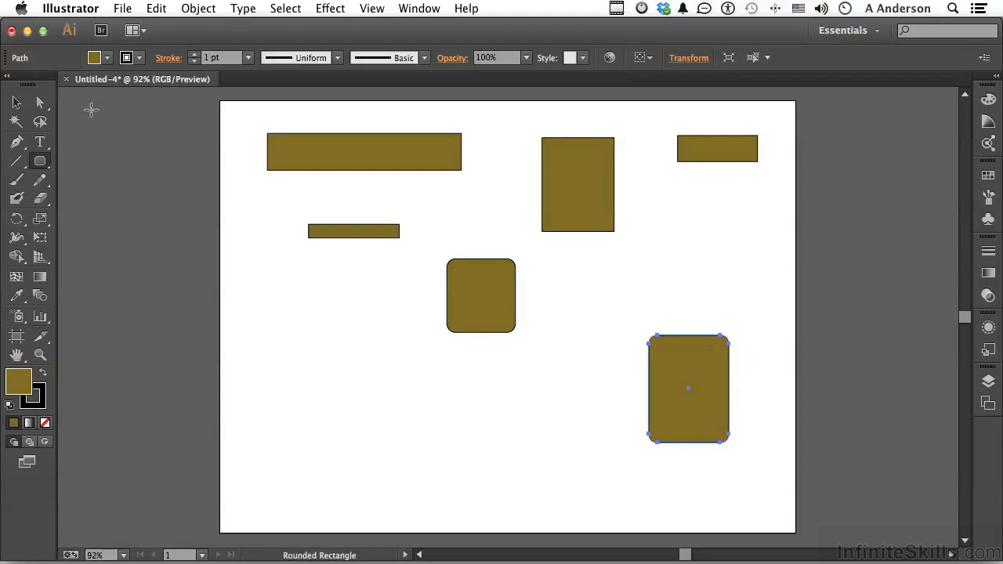
# Step: Move the wide upper-left rectangle a short distance diagonally down and to the right
pyautogui.click(16, 103)
pyautogui.click(333, 160)
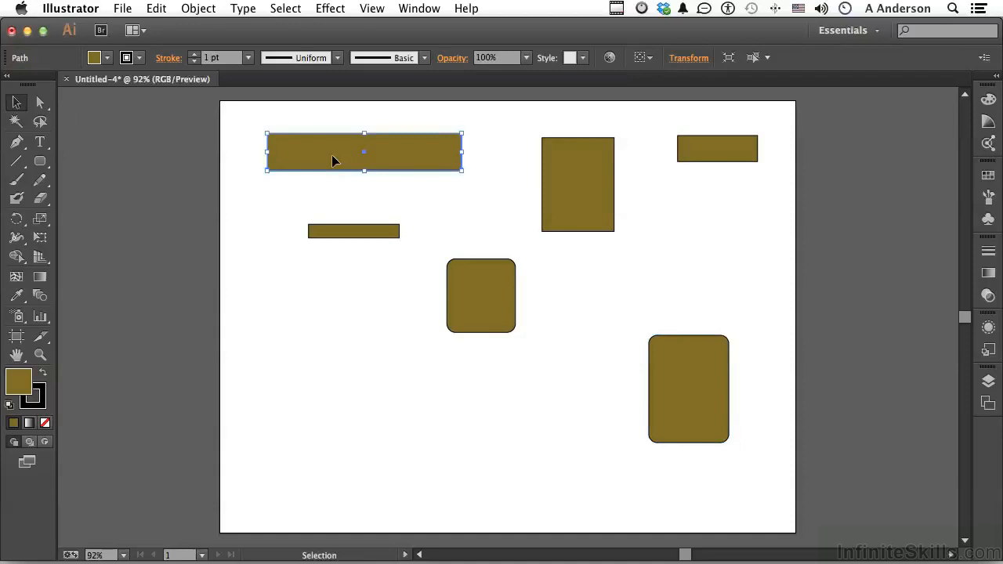
pyautogui.moveTo(332, 160); pyautogui.dragTo(356, 183)
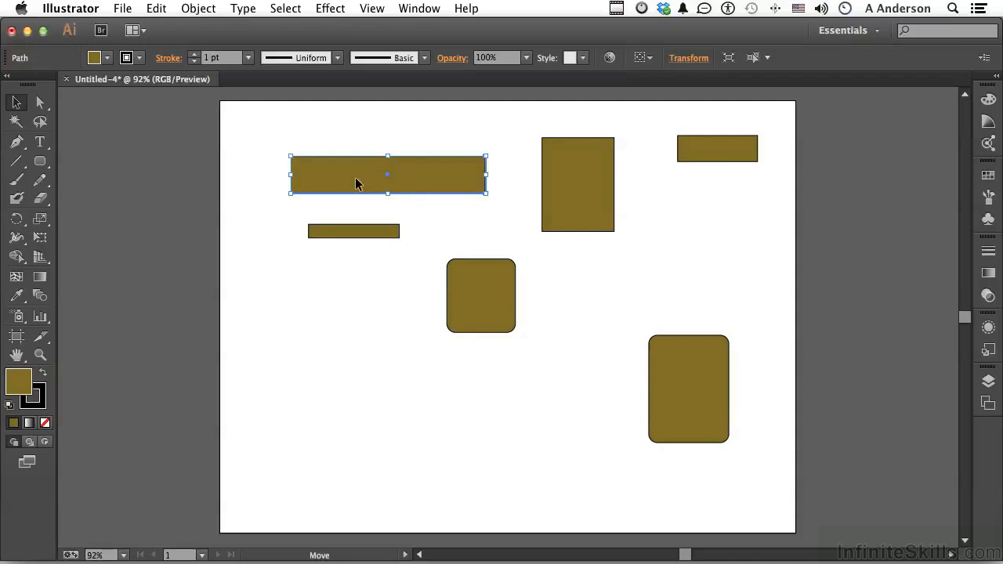
# Step: Nudge the wide rectangle up in single keyboard increments, and nudge it partway back down
pyautogui.press('Up')
pyautogui.press('Up')
pyautogui.press('Up')
pyautogui.press('Up')
pyautogui.press('Up')
pyautogui.press('Up')
pyautogui.press('Up')
pyautogui.press('Up')
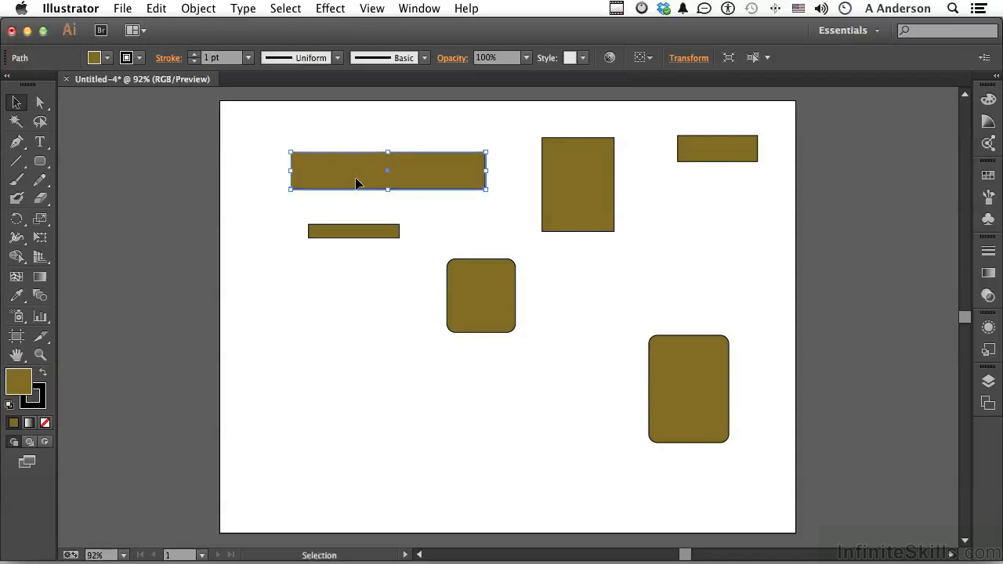
pyautogui.press('Up')
pyautogui.press('Up')
pyautogui.press('Up')
pyautogui.press('Up')
pyautogui.press('Up')
pyautogui.press('Up')
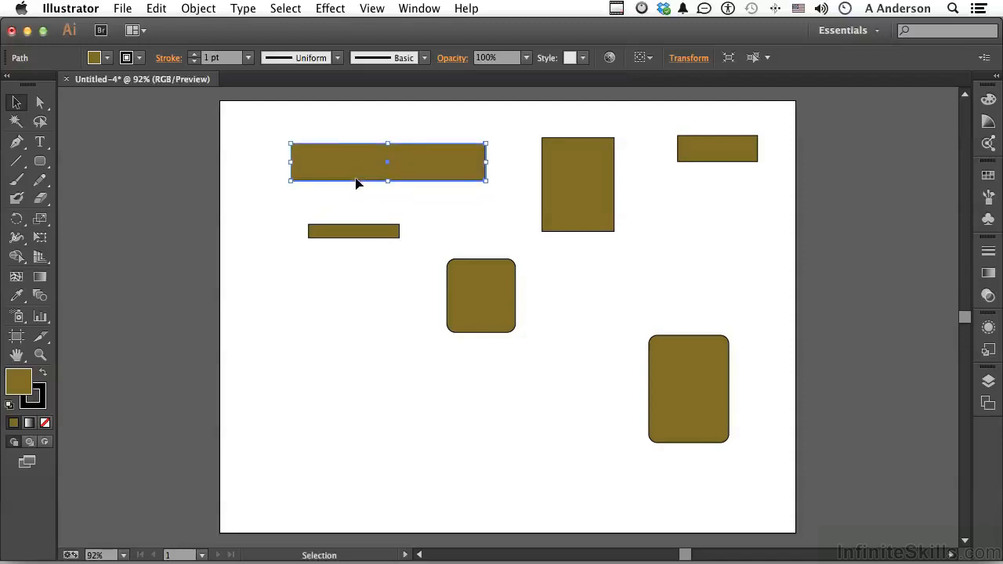
pyautogui.press('Down')
pyautogui.press('Down')
pyautogui.press('Down')
pyautogui.press('Down')
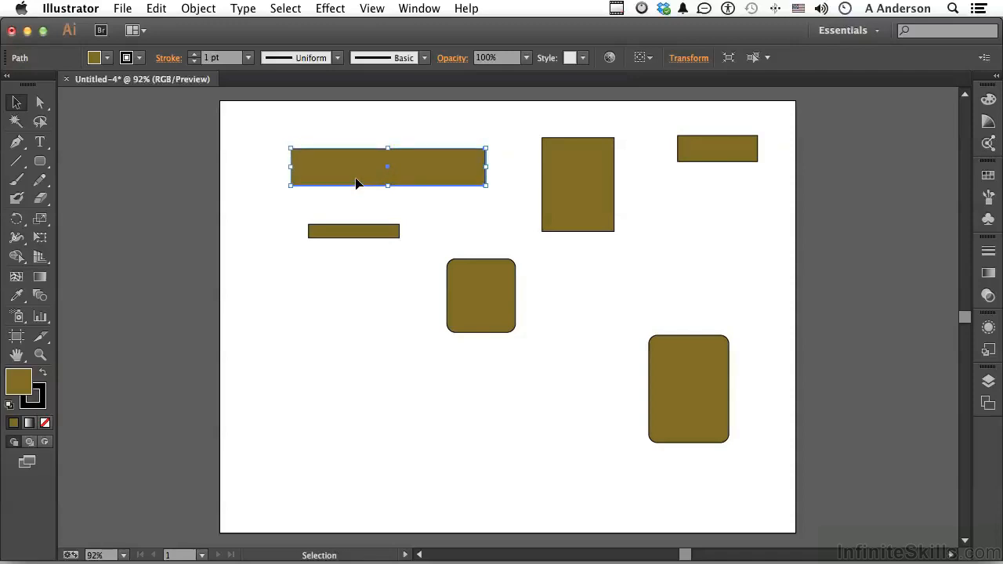
# Step: Nudge the wide rectangle up, down, left and right in the larger keyboard increments, and deselect it
pyautogui.hotkey('shift', 'Up')
pyautogui.hotkey('shift', 'Up')
pyautogui.hotkey('shift', 'Up')
pyautogui.hotkey('shift', 'Down')
pyautogui.hotkey('shift', 'Down')
pyautogui.hotkey('shift', 'Down')
pyautogui.hotkey('shift', 'Down')
pyautogui.hotkey('shift', 'Left')
pyautogui.hotkey('shift', 'Left')
pyautogui.hotkey('shift', 'Left')
pyautogui.hotkey('shift', 'Right')
pyautogui.hotkey('shift', 'Right')
pyautogui.hotkey('shift', 'Right')
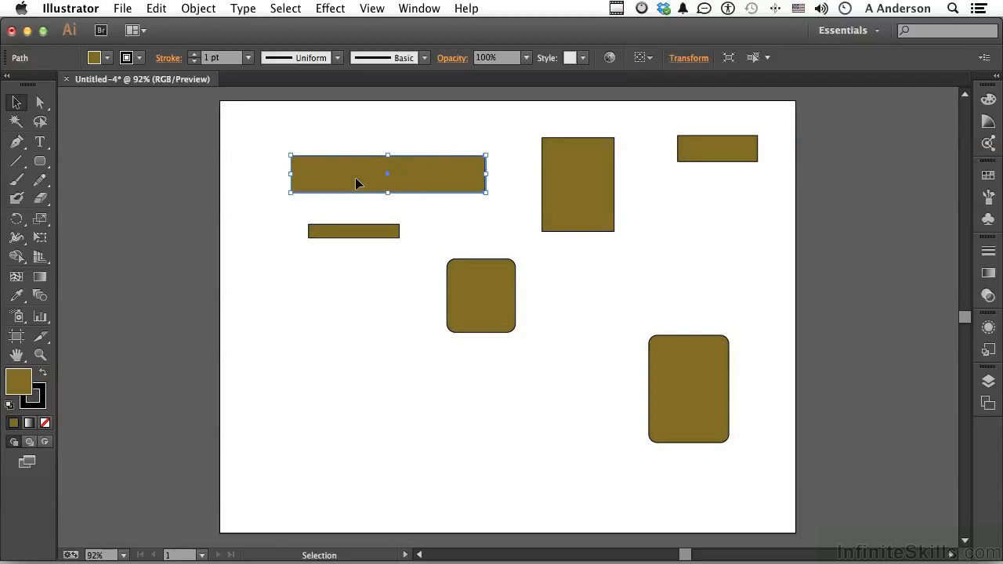
pyautogui.click(257, 167)
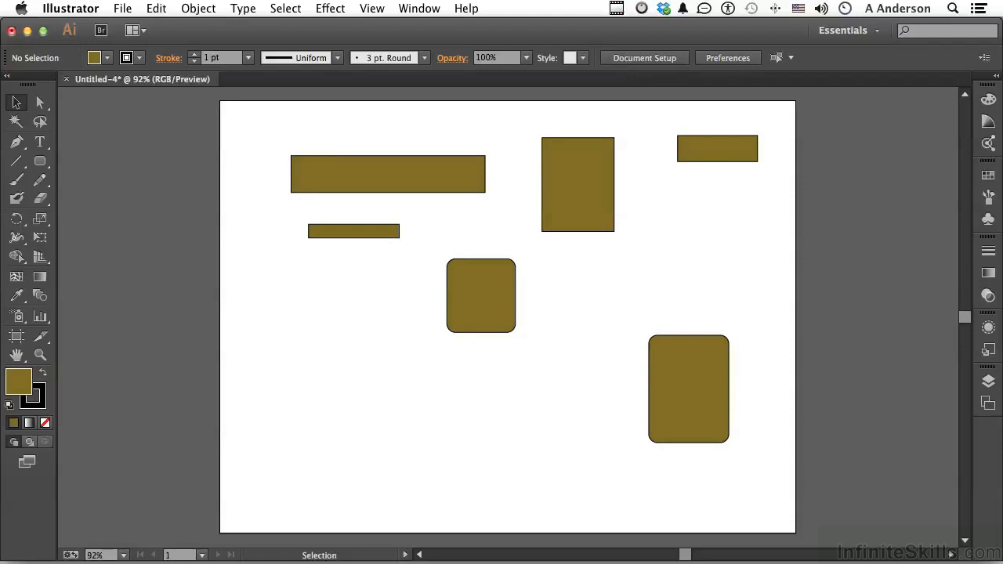
# Step: Set the general preferences to a keyboard increment of 0.1 px and a constrain angle of 20°
pyautogui.click(84, 9)
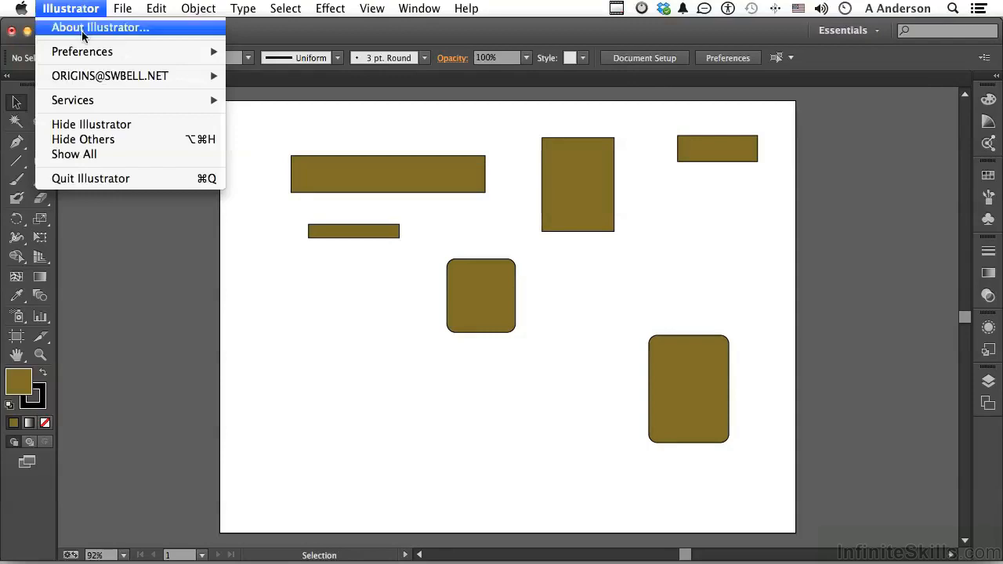
pyautogui.moveTo(84, 52)
pyautogui.click(303, 49)
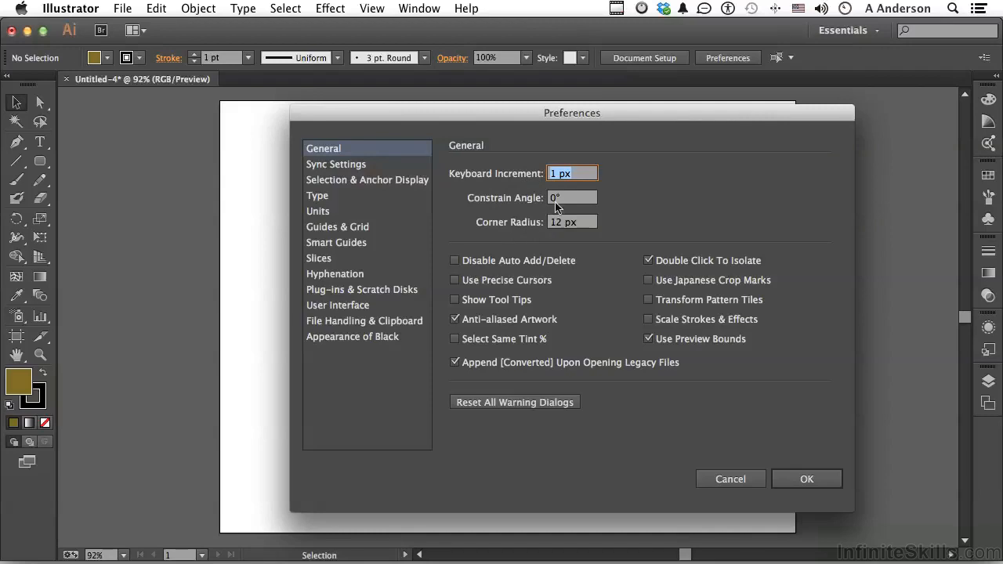
pyautogui.click(575, 173)
pyautogui.write('.')
pyautogui.write('0.')
pyautogui.press('Tab')
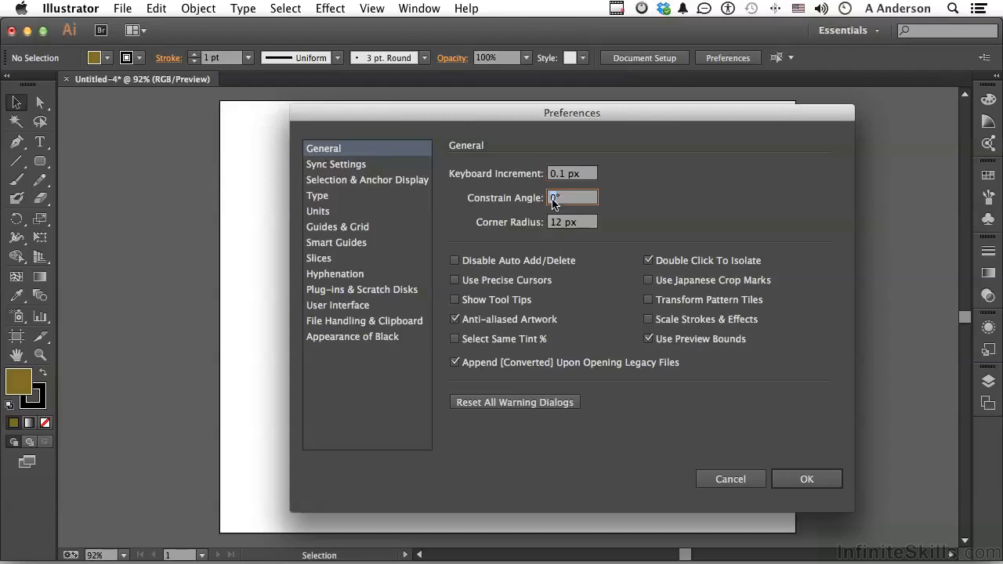
pyautogui.write('20')
pyautogui.click(803, 478)
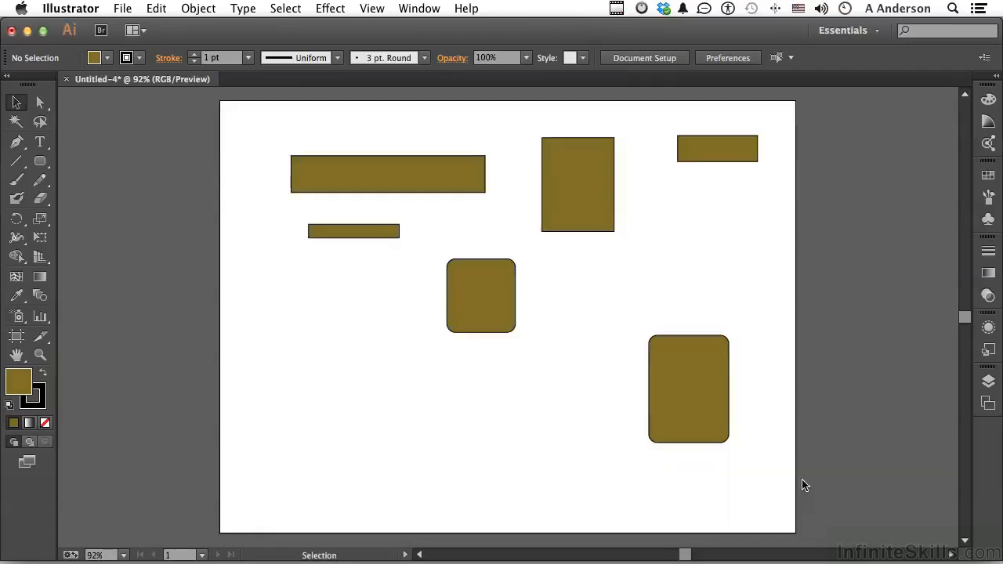
# Step: Select the wide rectangle and nudge it right and up along the rotated constrain axes
pyautogui.click(397, 181)
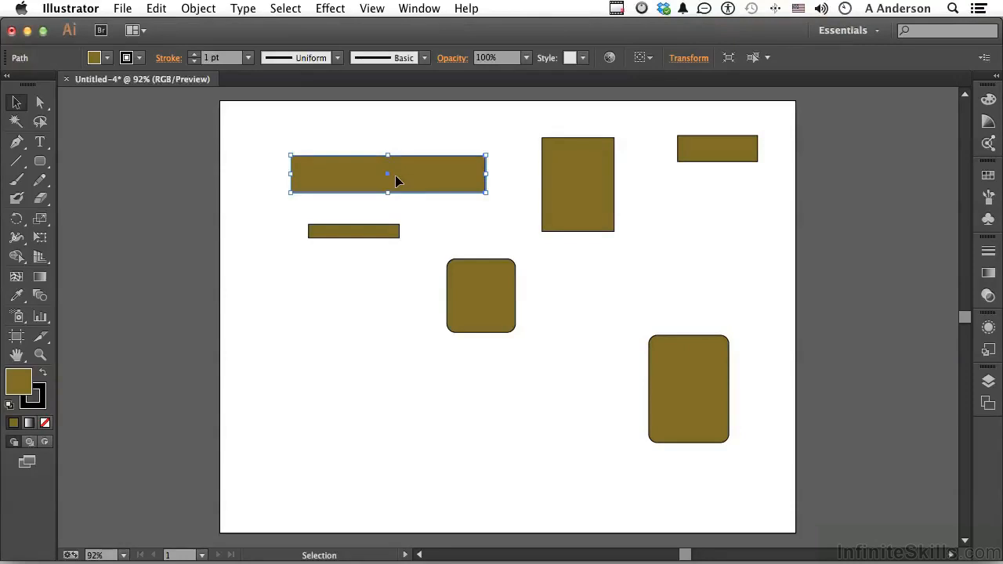
pyautogui.press('Right')
pyautogui.press('Right')
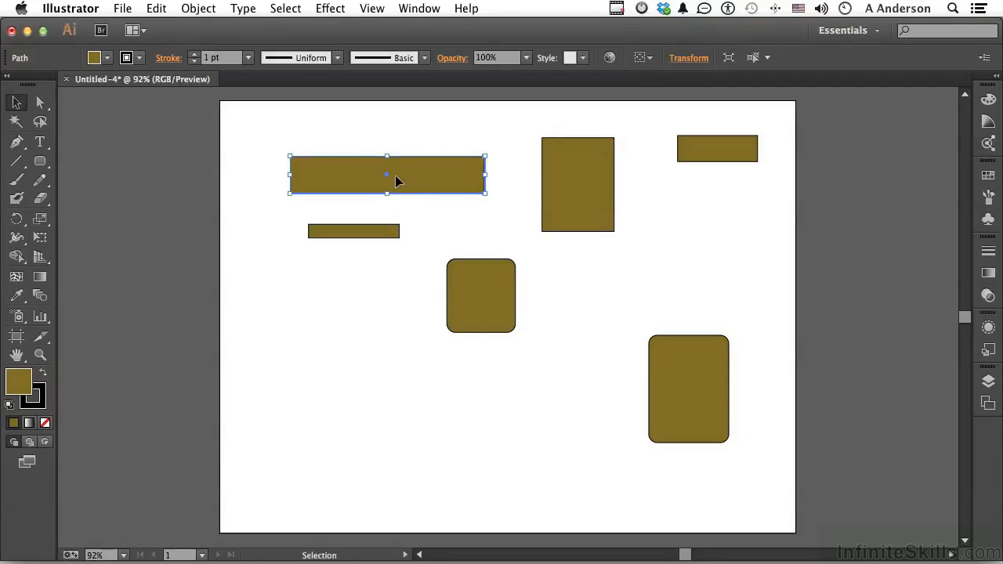
pyautogui.press('Up')
pyautogui.press('Up')
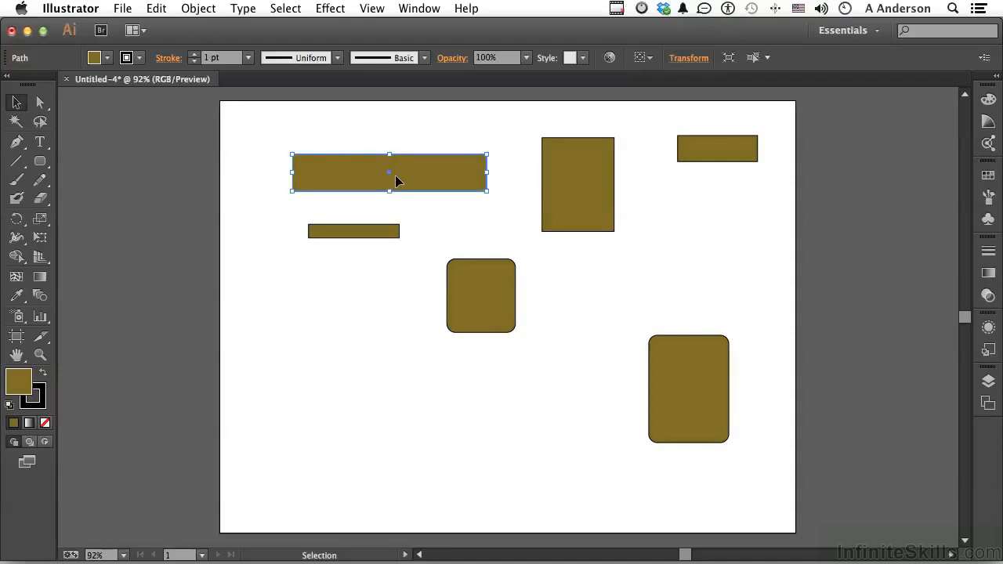
pyautogui.press('Right')
pyautogui.press('Right')
pyautogui.press('Right')
pyautogui.press('Right')
pyautogui.press('Right')
pyautogui.press('Right')
pyautogui.press('Right')
pyautogui.press('Right')
pyautogui.press('Right')
pyautogui.press('Right')
pyautogui.press('Up')
pyautogui.press('Up')
pyautogui.press('Up')
pyautogui.press('Up')
pyautogui.press('Up')
pyautogui.press('Up')
pyautogui.press('Up')
pyautogui.press('Up')
pyautogui.press('Up')
pyautogui.press('Up')
pyautogui.press('Up')
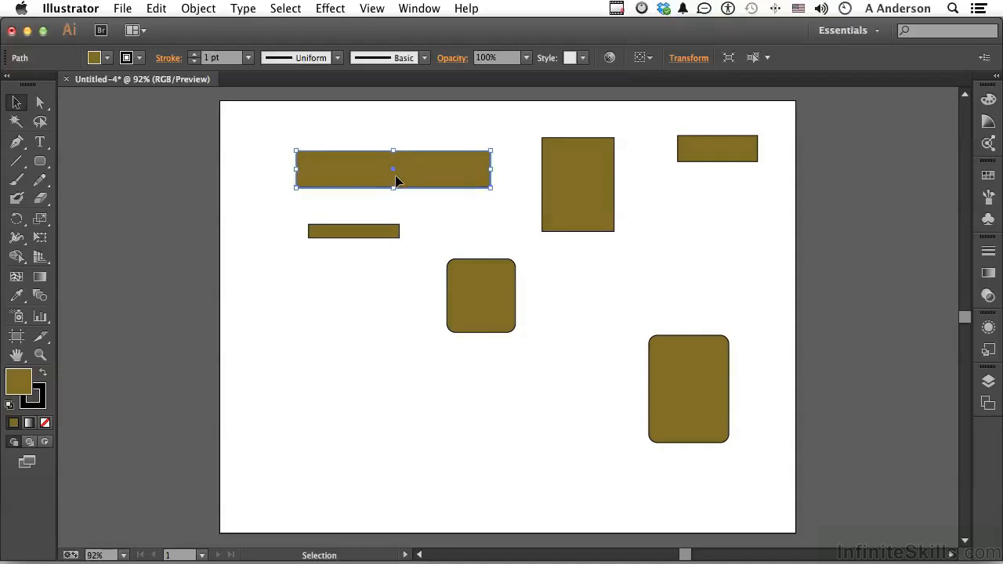
pyautogui.press('Right')
pyautogui.press('Right')
pyautogui.press('Right')
pyautogui.press('Up')
pyautogui.press('Up')
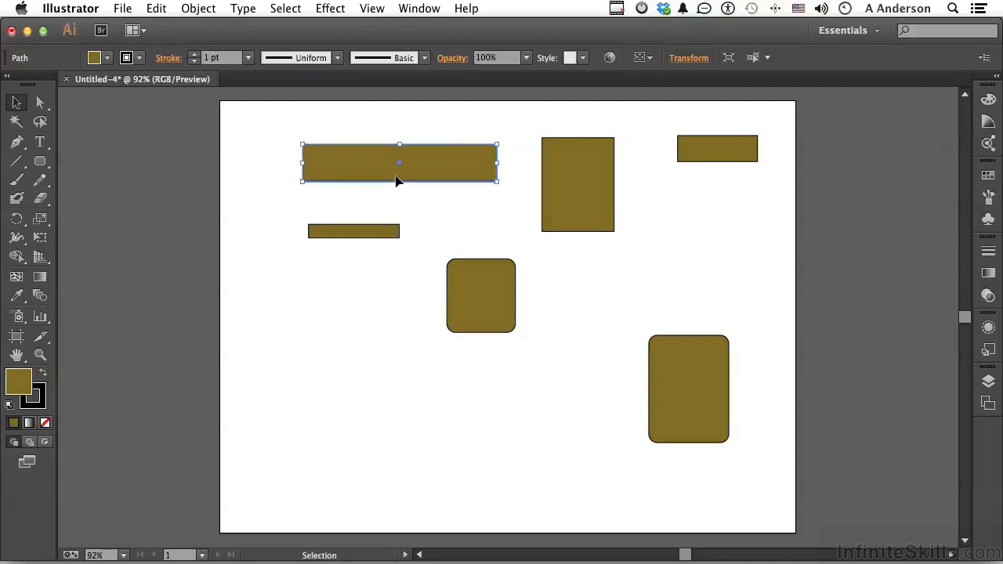
# Step: Nudge the wide rectangle left and down, back toward its starting position
pyautogui.press('Left')
pyautogui.press('Left')
pyautogui.press('Left')
pyautogui.press('Left')
pyautogui.press('Left')
pyautogui.press('Left')
pyautogui.press('Left')
pyautogui.press('Left')
pyautogui.press('Left')
pyautogui.press('Left')
pyautogui.press('Left')
pyautogui.press('Down')
pyautogui.press('Down')
pyautogui.press('Down')
pyautogui.press('Down')
pyautogui.press('Down')
pyautogui.press('Down')
pyautogui.press('Down')
pyautogui.press('Down')
pyautogui.press('Down')
pyautogui.press('Down')
pyautogui.press('Down')
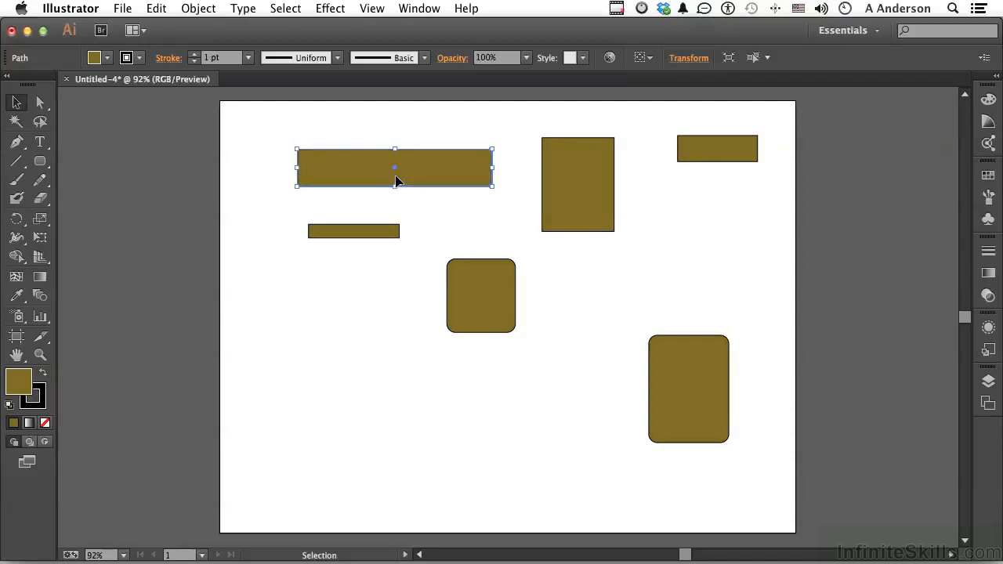
pyautogui.press('Left')
pyautogui.press('Left')
pyautogui.press('Down')
pyautogui.press('Down')
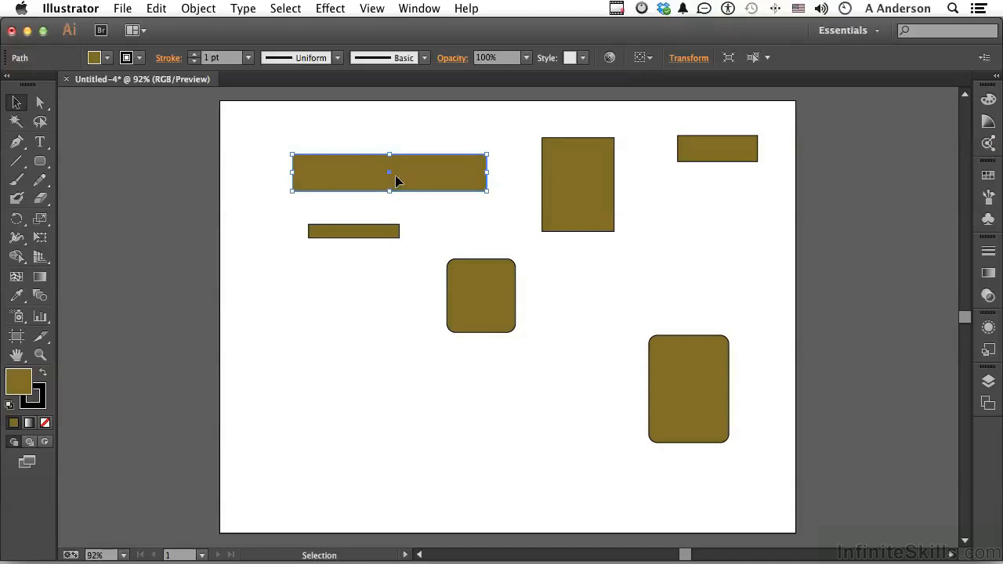
# Step: Draw two narrow rectangles in the artboard's lower-left area, tilted by the constrain angle
pyautogui.click(38, 162)
pyautogui.moveTo(39, 162); pyautogui.dragTo(79, 161)
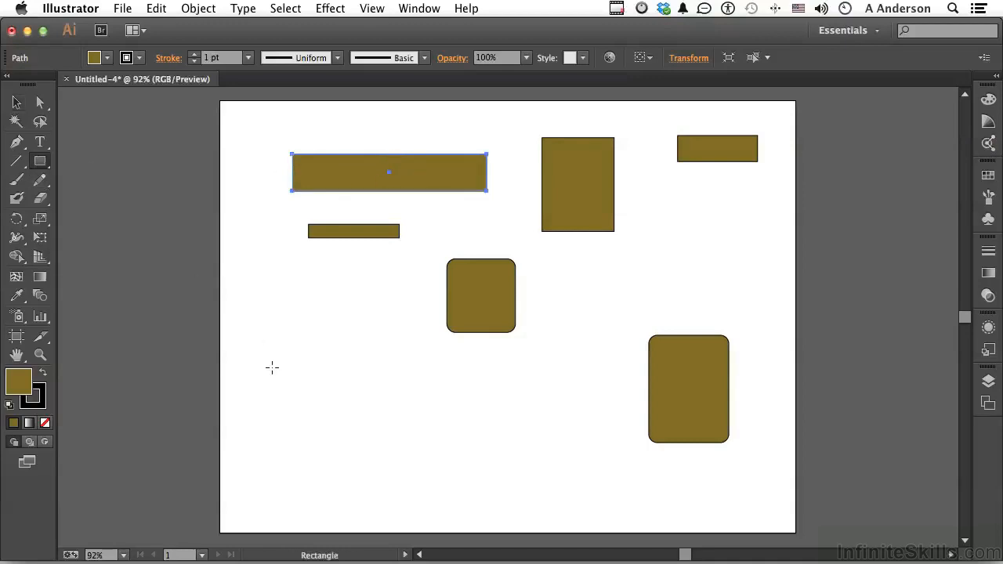
pyautogui.moveTo(269, 377); pyautogui.dragTo(397, 352)
pyautogui.moveTo(356, 385); pyautogui.dragTo(461, 365)
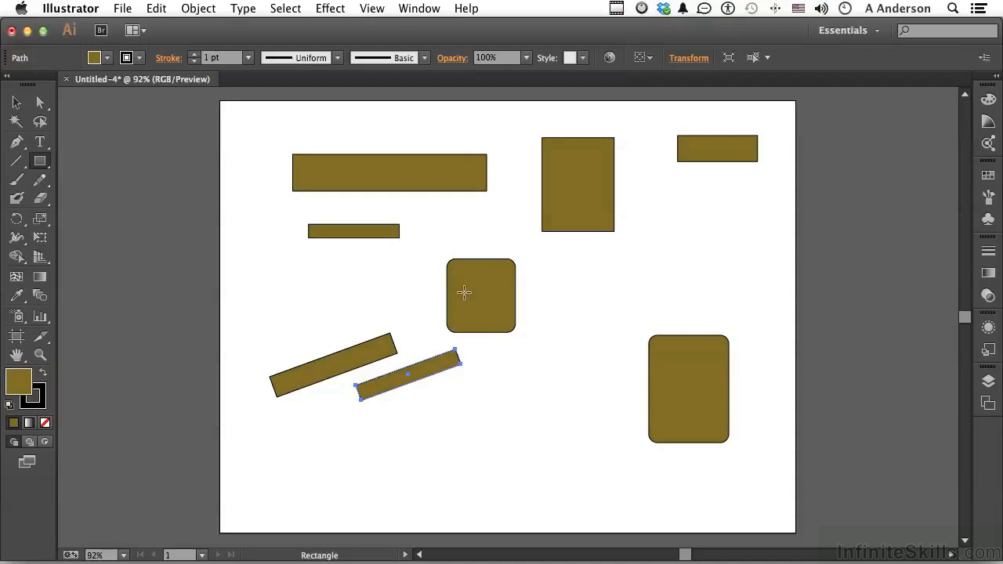
# Step: Set the general preferences to a constrain angle of 0° and a keyboard increment of 1 px
pyautogui.press('super')
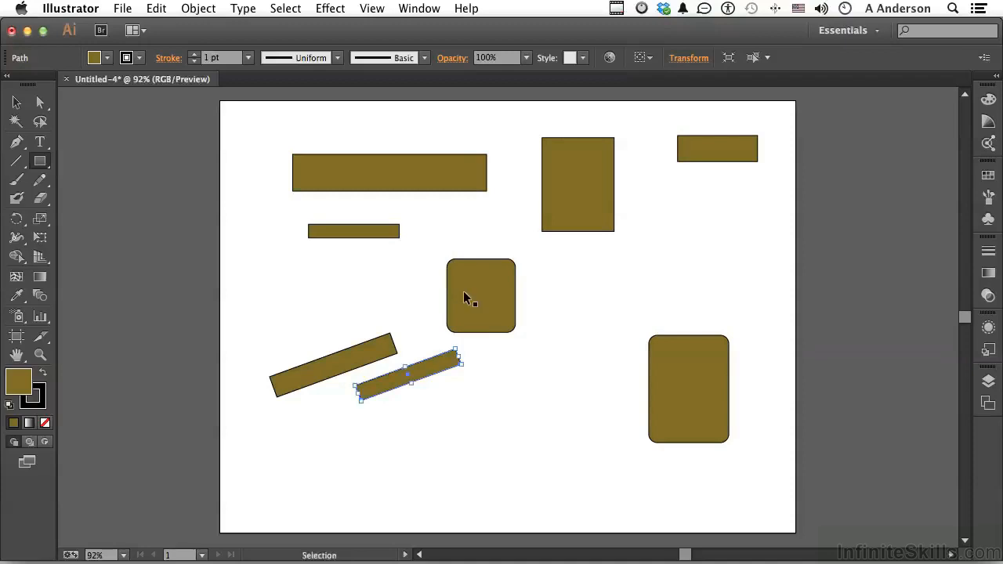
pyautogui.press('super+k')
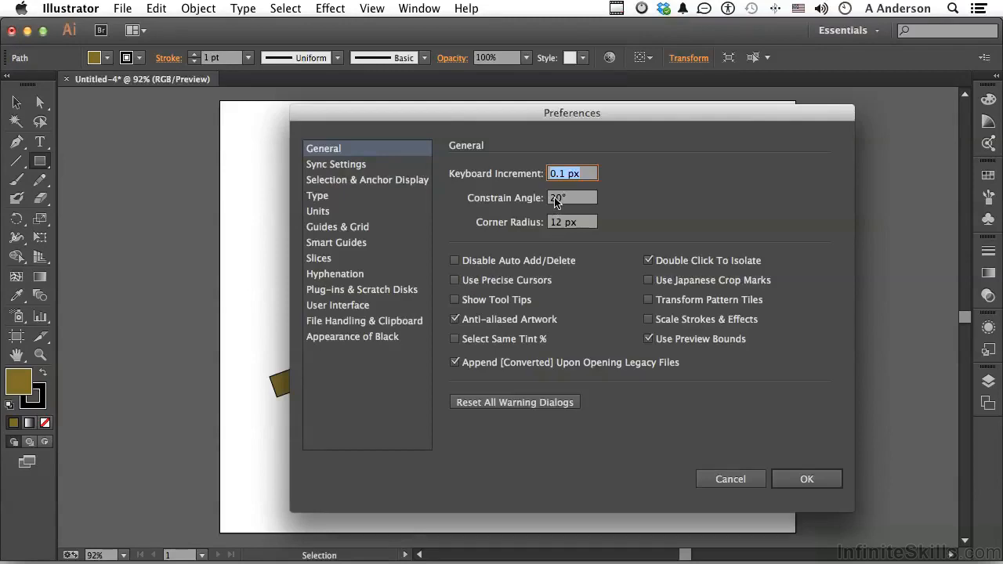
pyautogui.click(555, 199)
pyautogui.write('0')
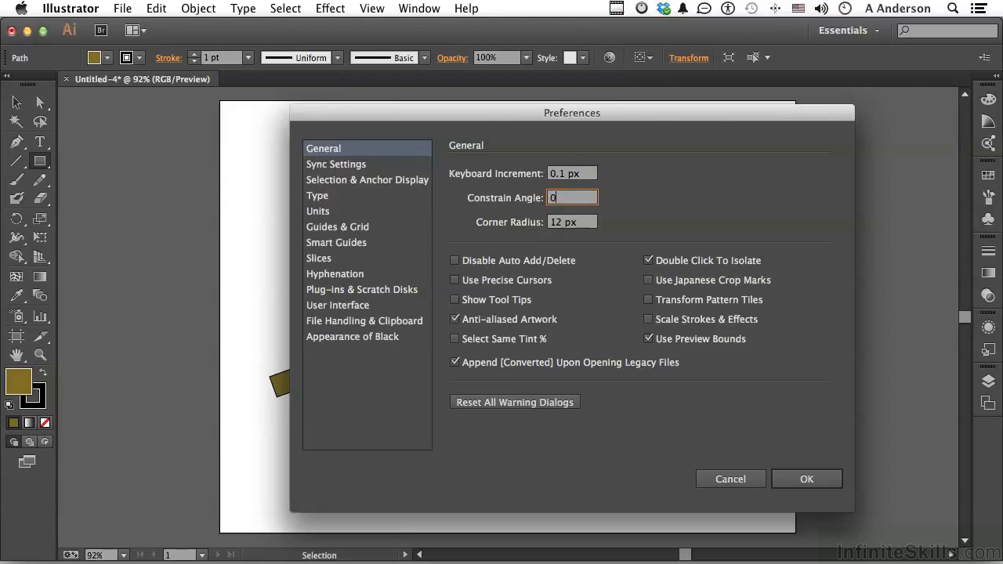
pyautogui.click(560, 176)
pyautogui.press('BackSpace')
pyautogui.press('BackSpace')
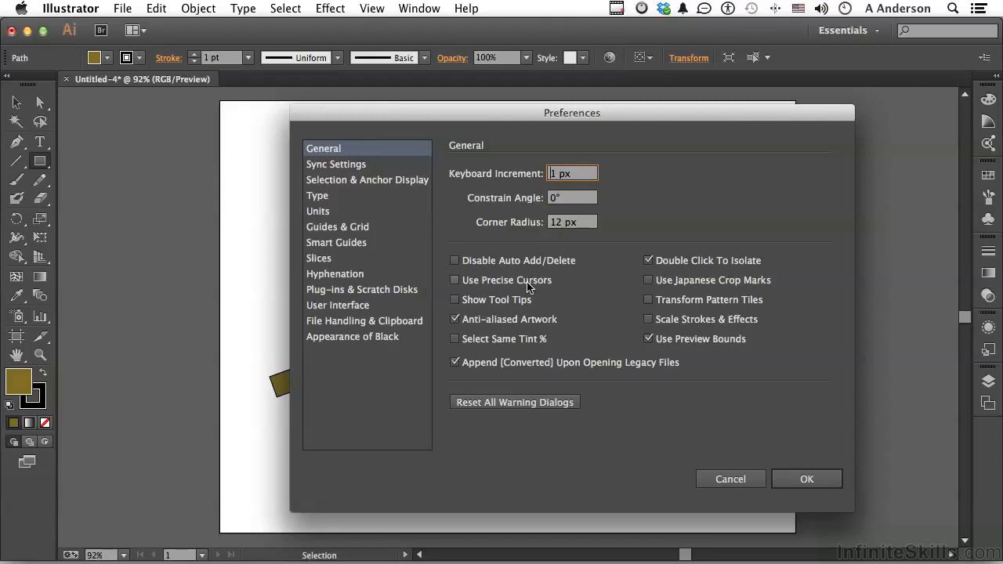
pyautogui.click(807, 479)
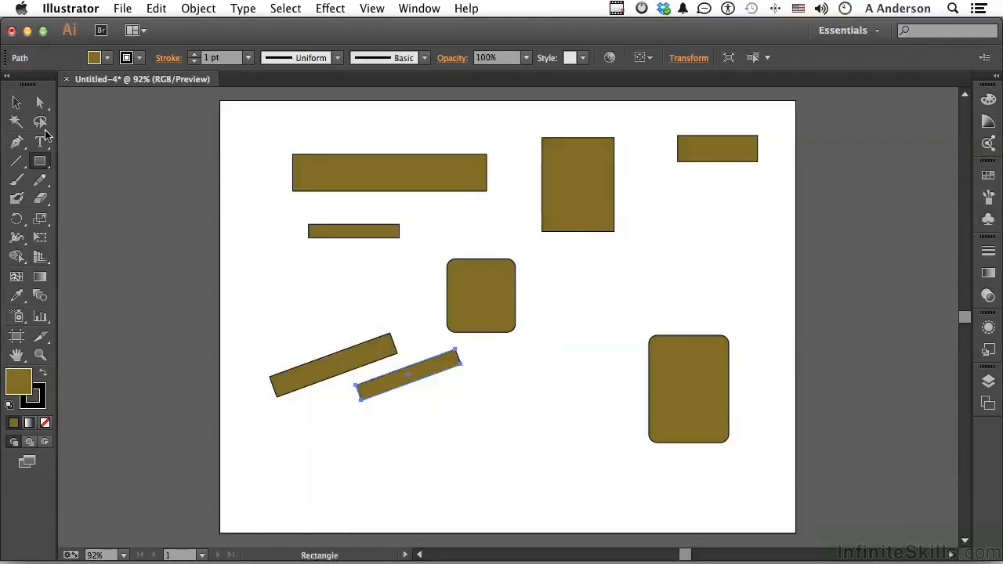
# Step: Activate the Magic Wand tool and turn on Use Precise Cursors in the general preferences
pyautogui.click(17, 121)
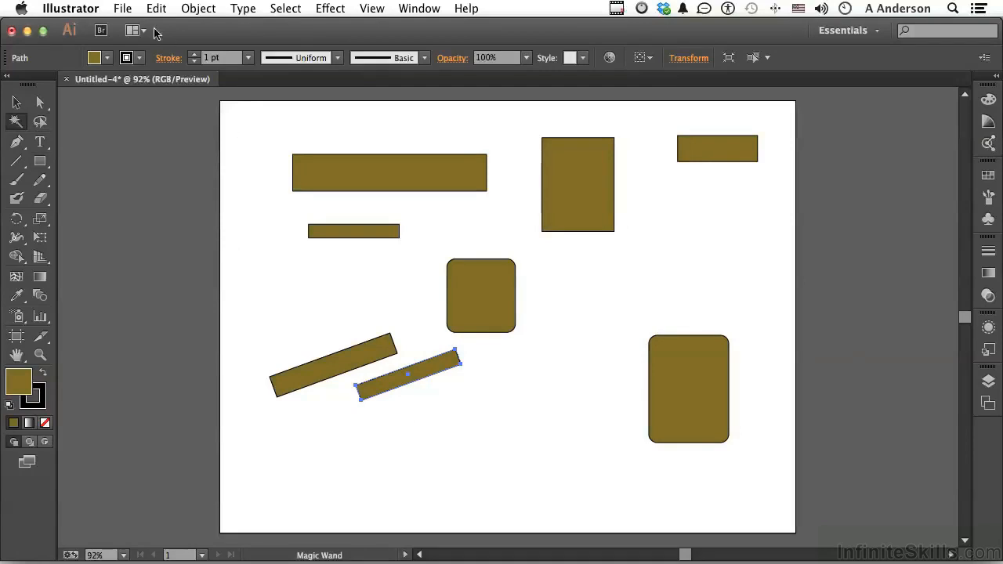
pyautogui.press('super+k')
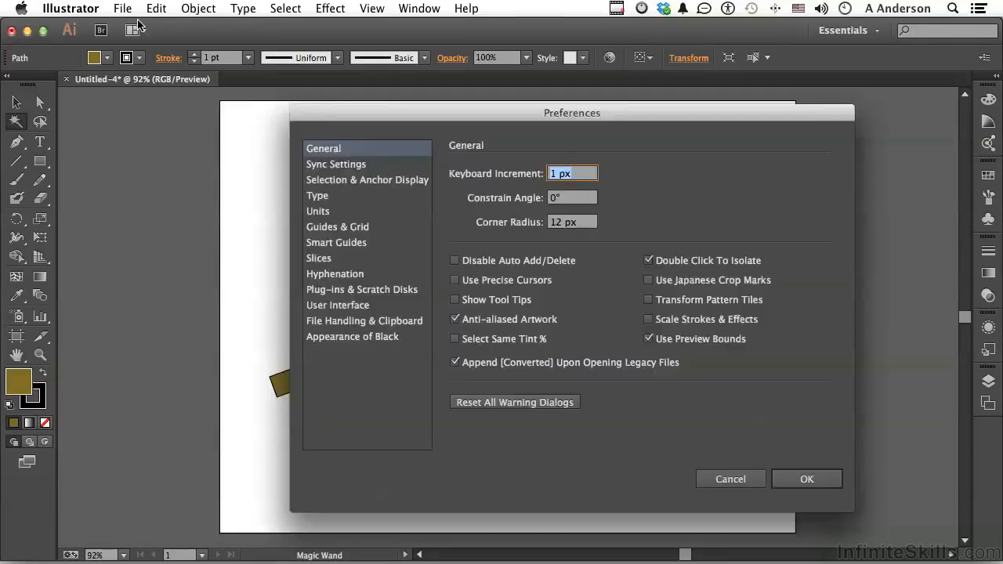
pyautogui.click(454, 281)
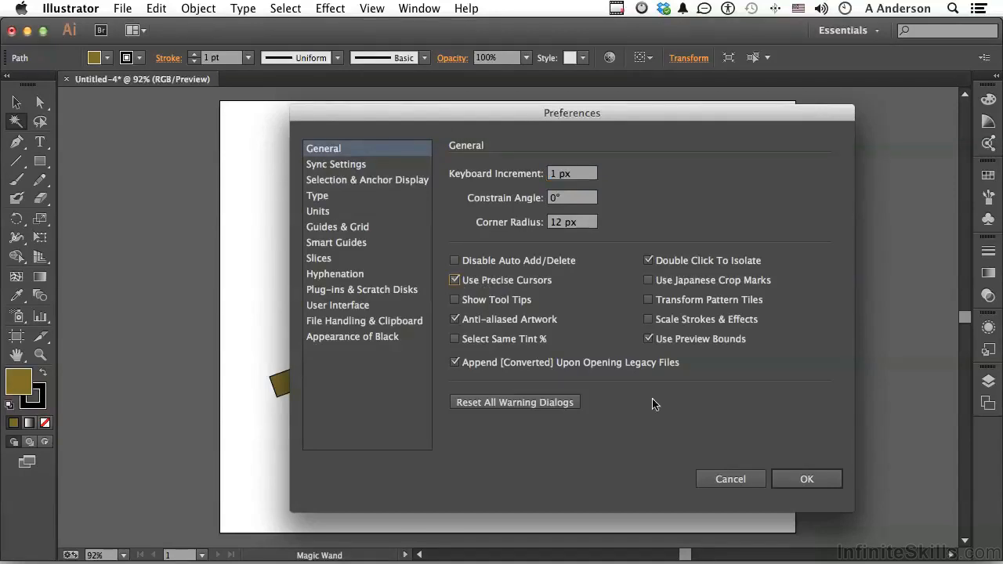
pyautogui.click(800, 479)
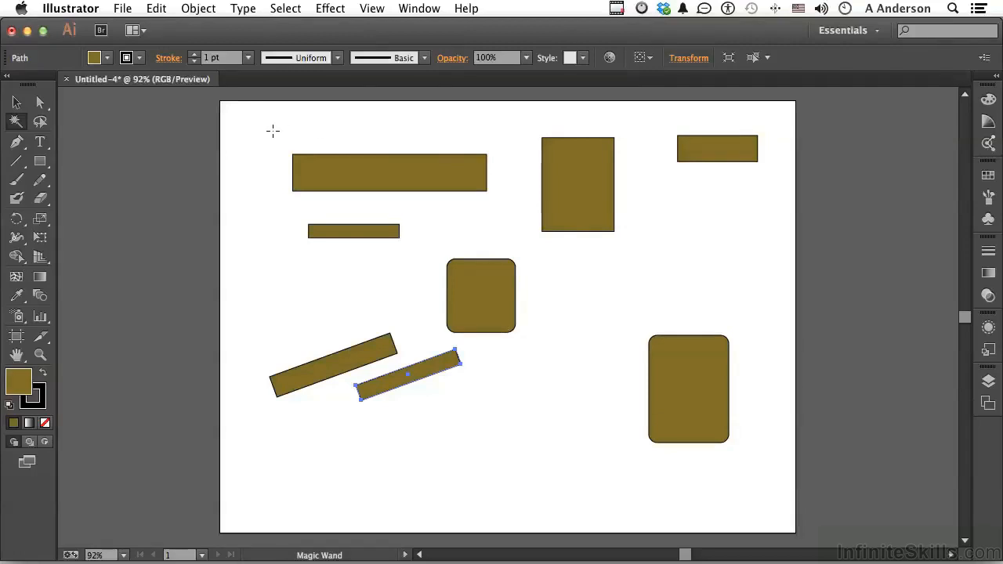
# Step: Turn Use Precise Cursors back off in the general preferences
pyautogui.press('super+k')
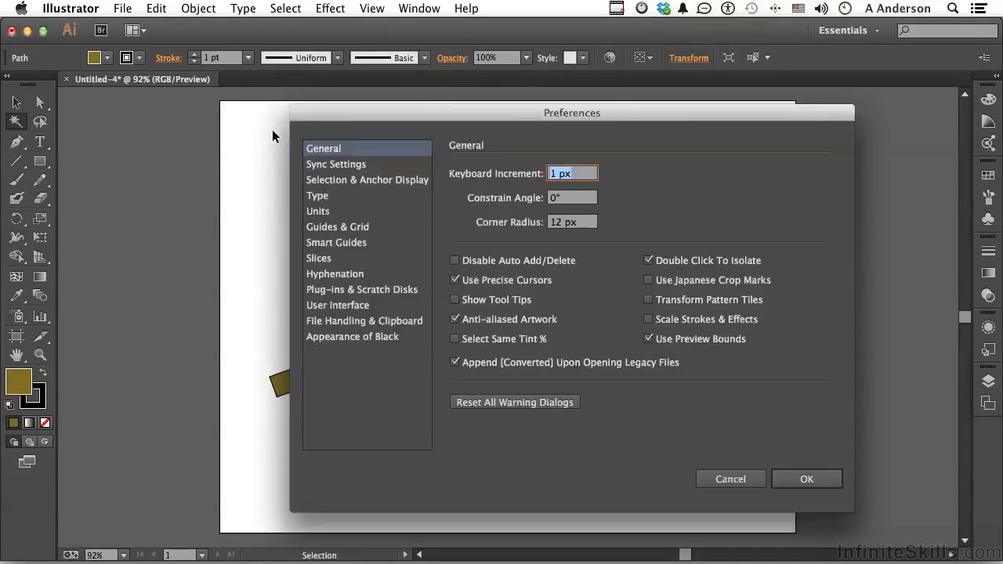
pyautogui.click(473, 286)
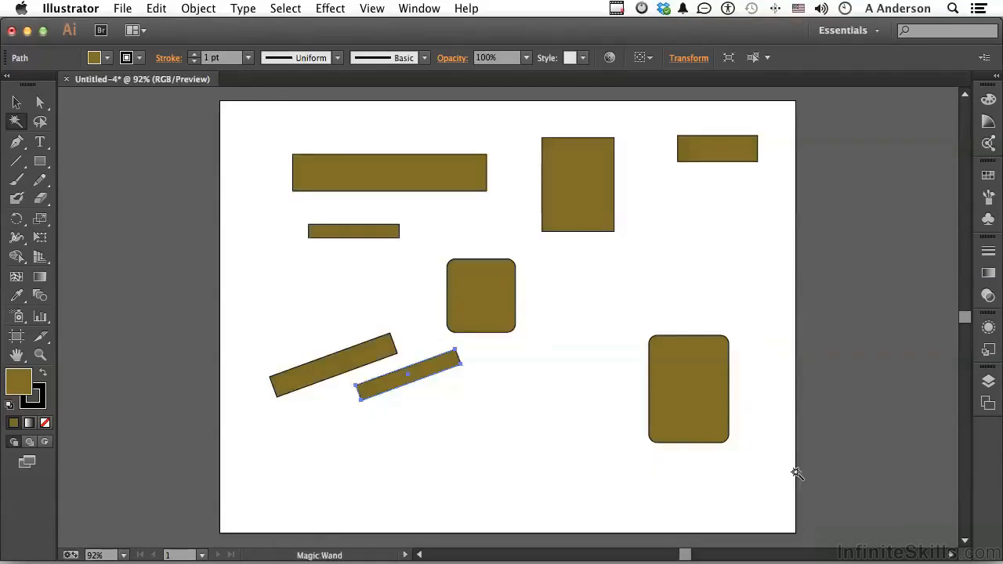
pyautogui.click(797, 479)
# Step: Review the remaining options in the general preferences without changing them
pyautogui.press('super')
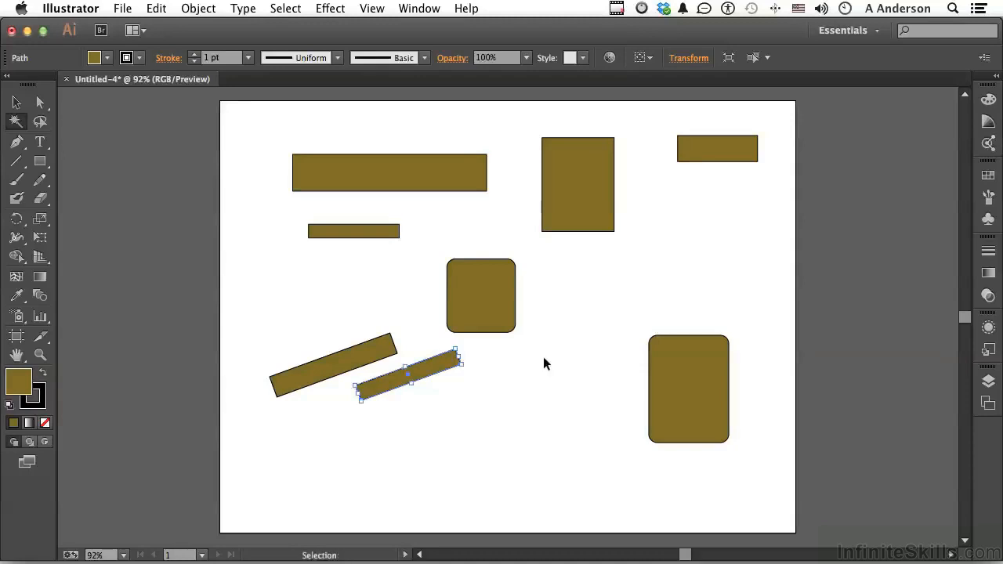
pyautogui.press('super+k')
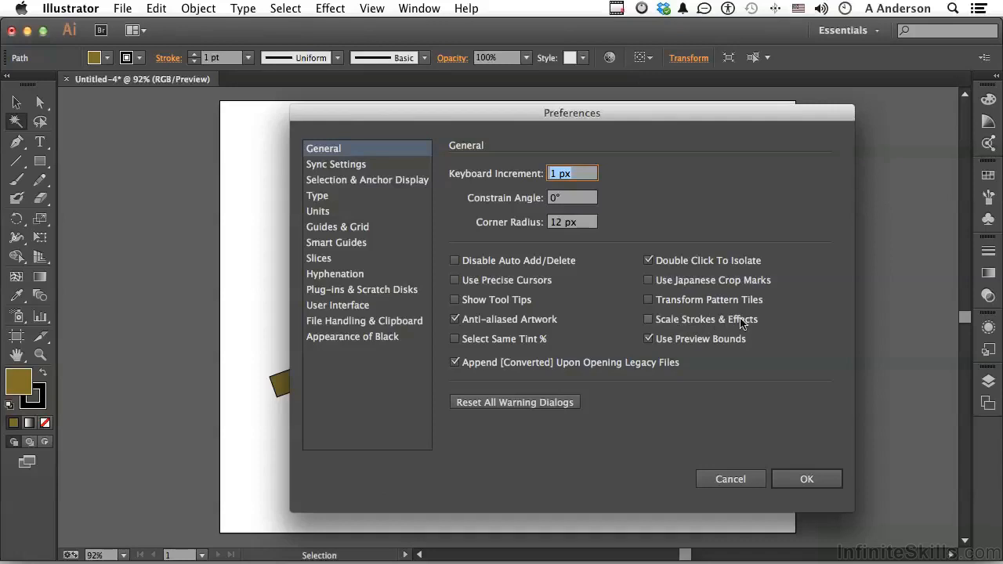
pyautogui.click(830, 479)
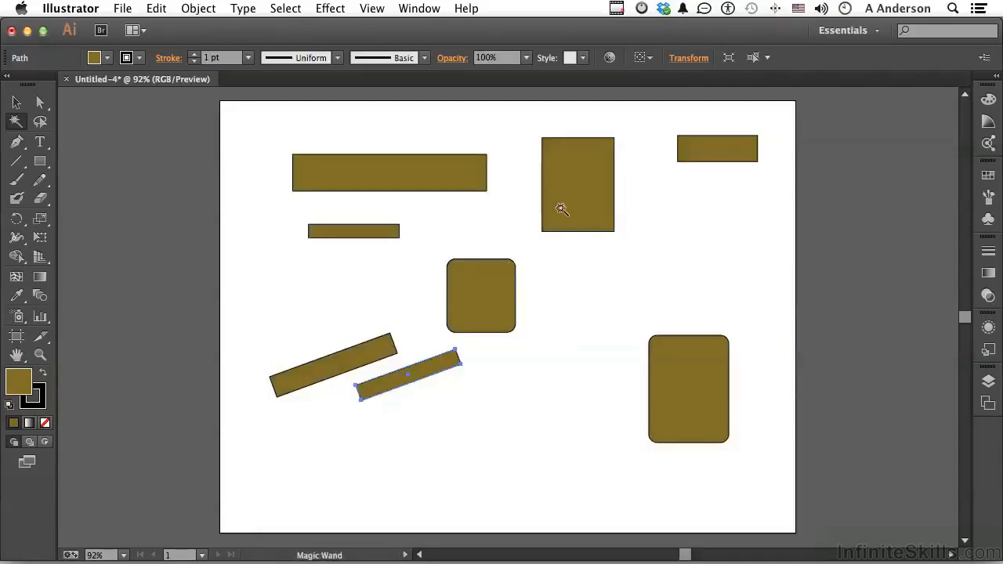
# Step: Select all the shapes on the artboard and delete them
pyautogui.click(16, 103)
pyautogui.press('a')
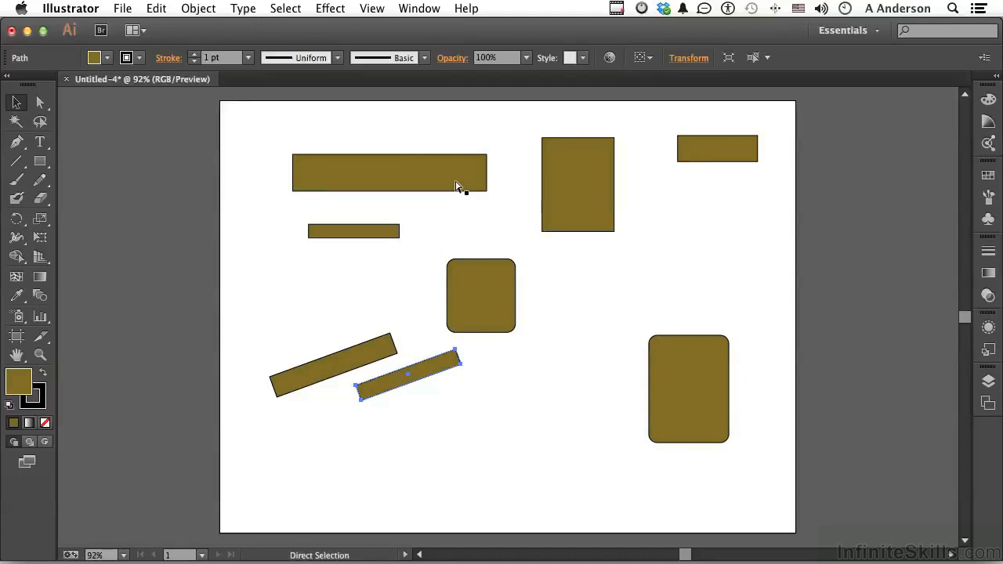
pyautogui.press('v')
pyautogui.press('super+a')
pyautogui.press('Delete')
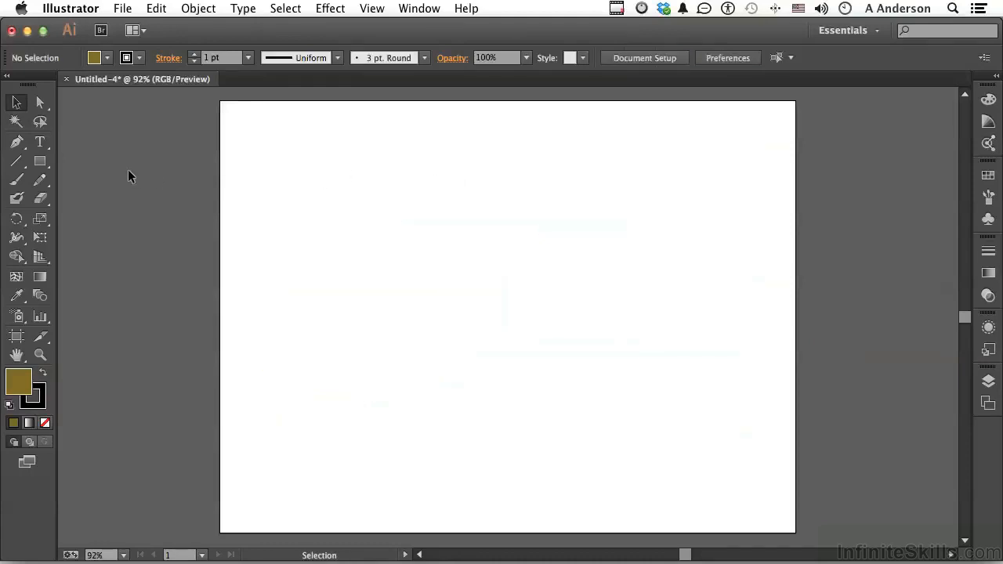
# Step: Draw a wide rectangle in the artboard's upper middle and fill it with bright yellow (EAFF15)
pyautogui.click(41, 161)
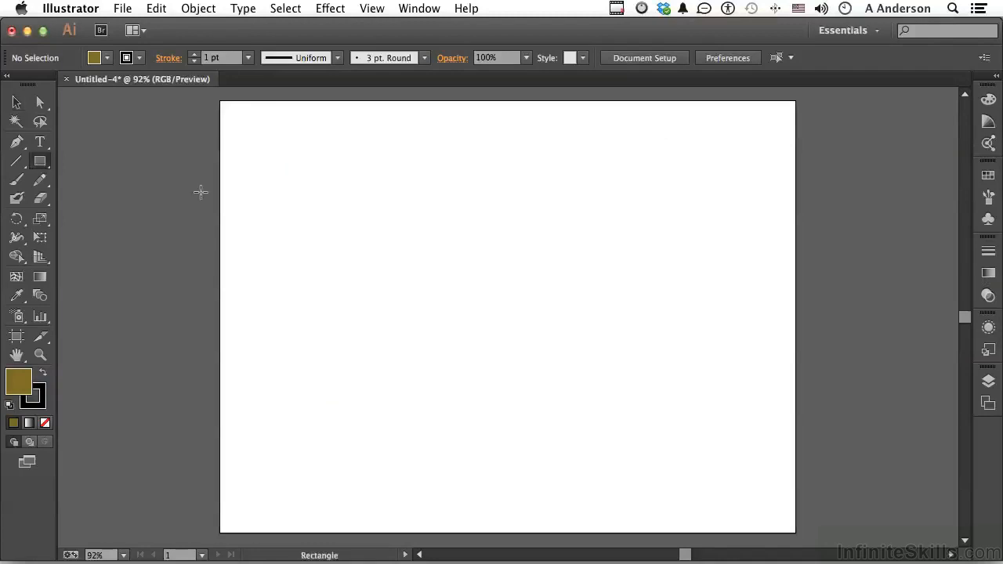
pyautogui.moveTo(361, 159); pyautogui.dragTo(627, 232)
pyautogui.click(989, 101)
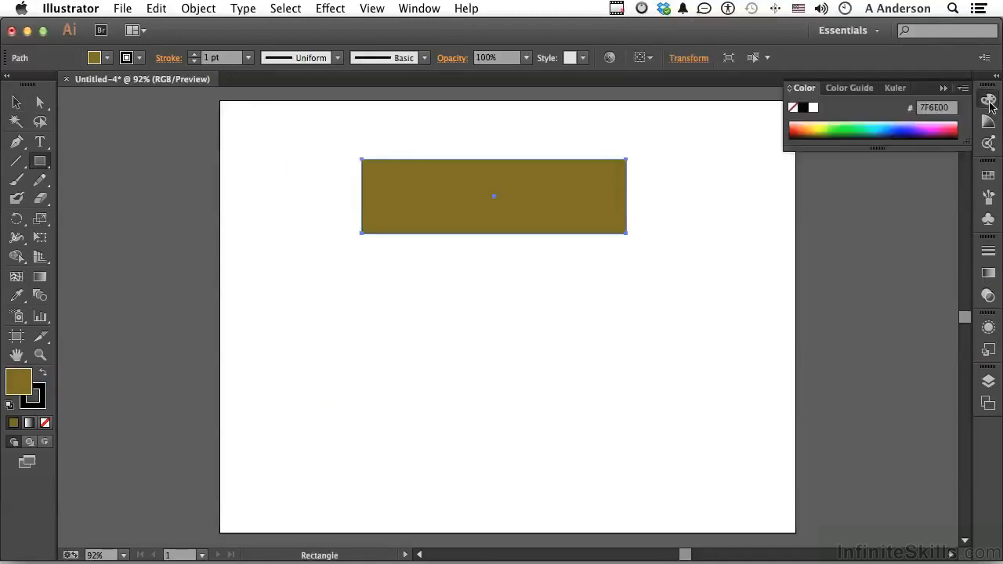
pyautogui.click(822, 124)
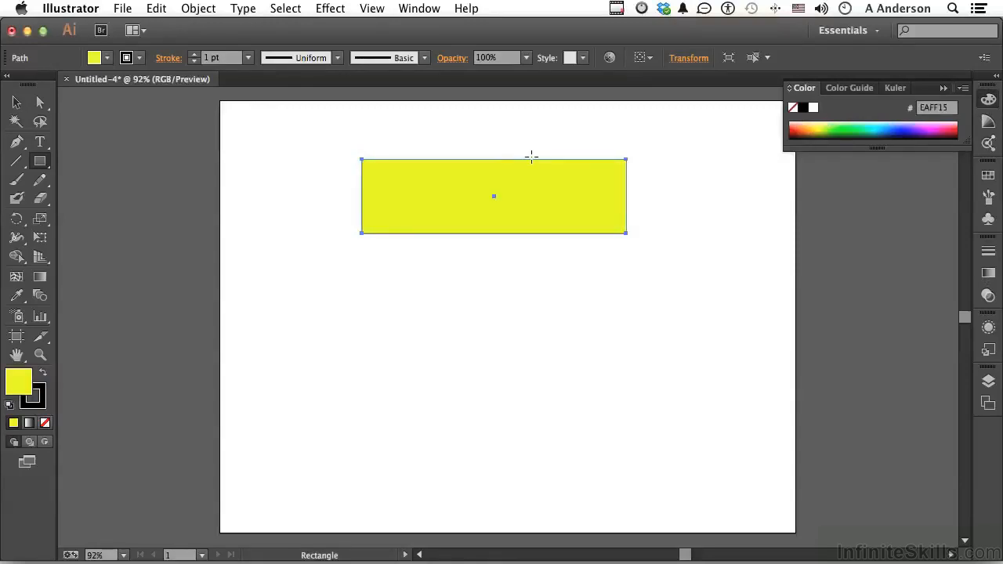
# Step: Scale the yellow rectangle down to about a third of its width, keeping its upper-left corner fixed, and deselect it
pyautogui.click(15, 102)
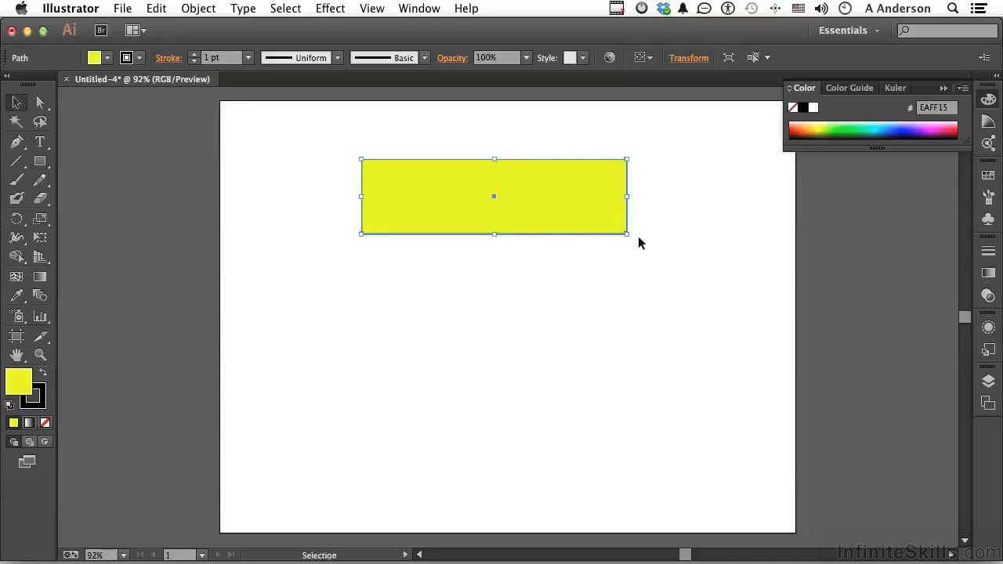
pyautogui.moveTo(627, 233); pyautogui.dragTo(457, 196)
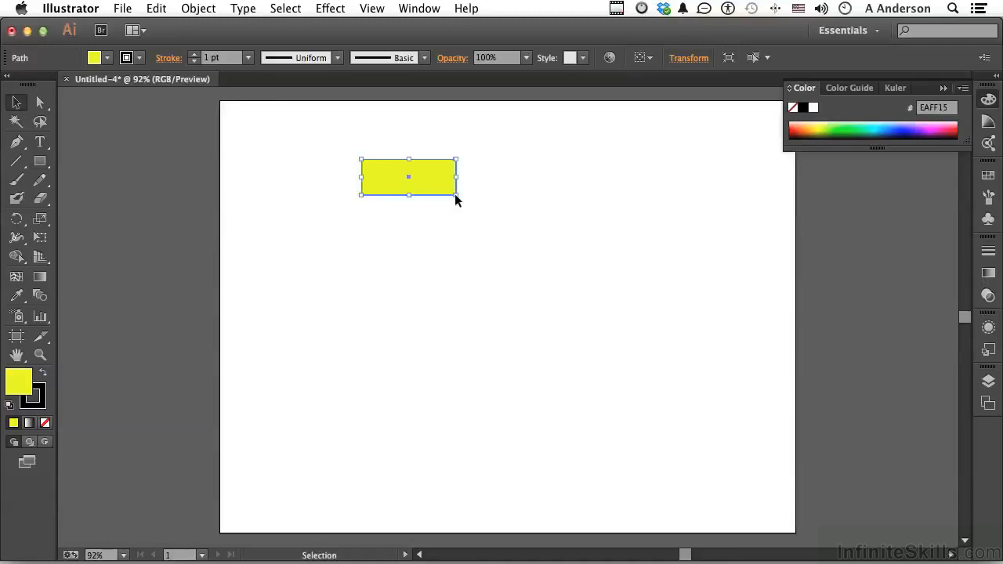
pyautogui.click(464, 236)
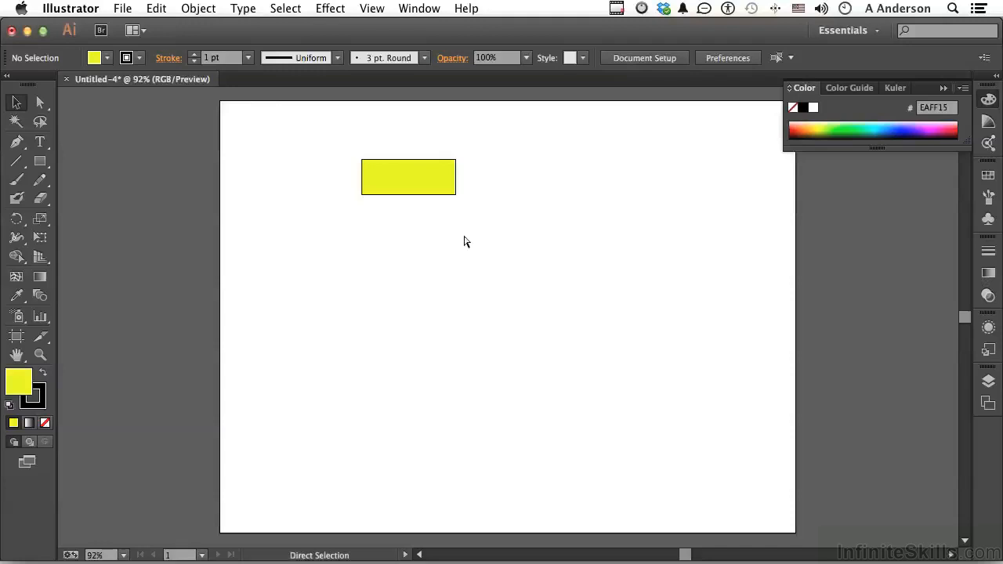
# Step: Turn on Scale Strokes & Effects in the general preferences
pyautogui.press('super+k')
pyautogui.click(701, 320)
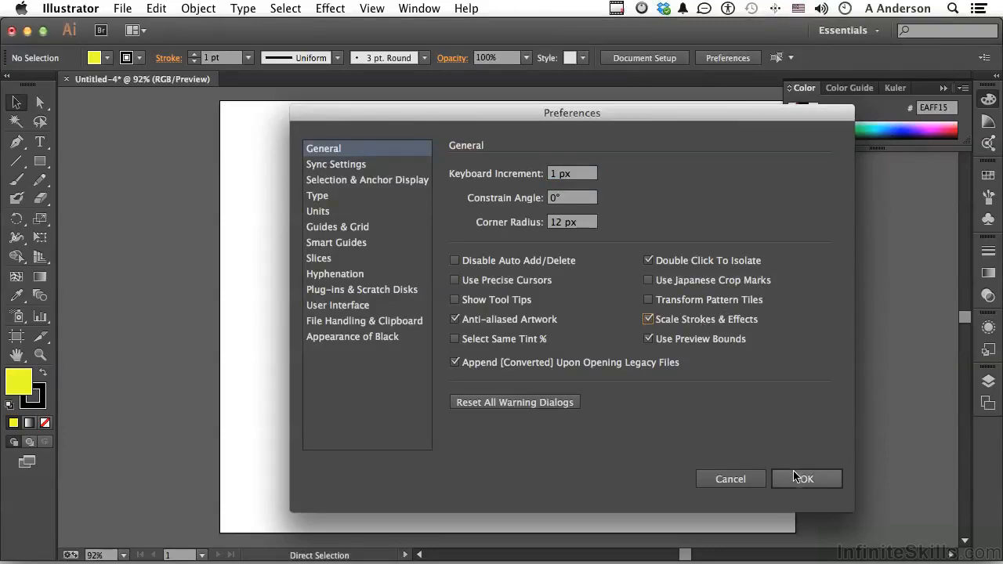
pyautogui.click(795, 478)
# Step: Enlarge the yellow rectangle proportionally from its lower-right corner so its stroke scales to 4 pt, and deselect it
pyautogui.click(437, 179)
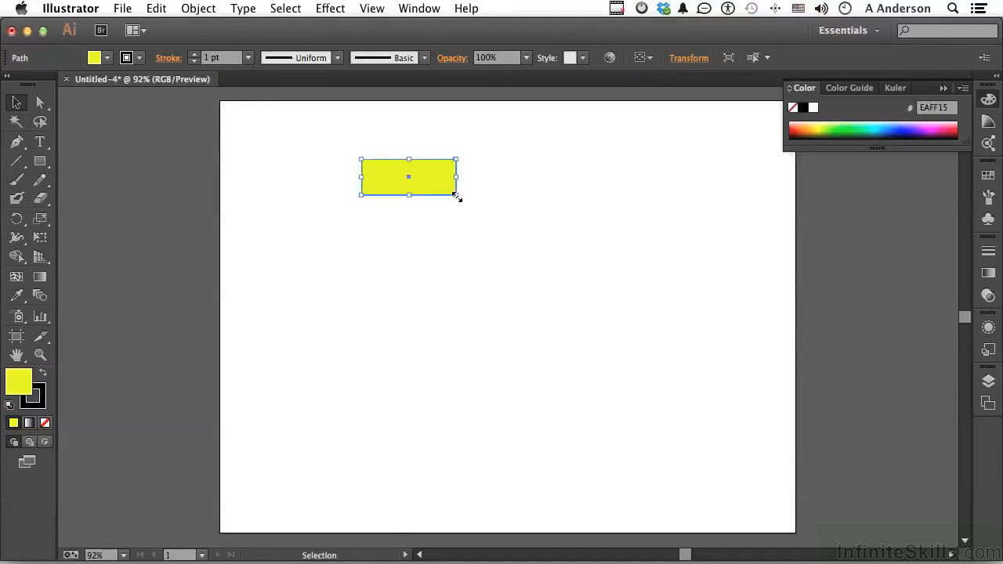
pyautogui.moveTo(456, 197); pyautogui.dragTo(700, 365)
pyautogui.click(700, 365)
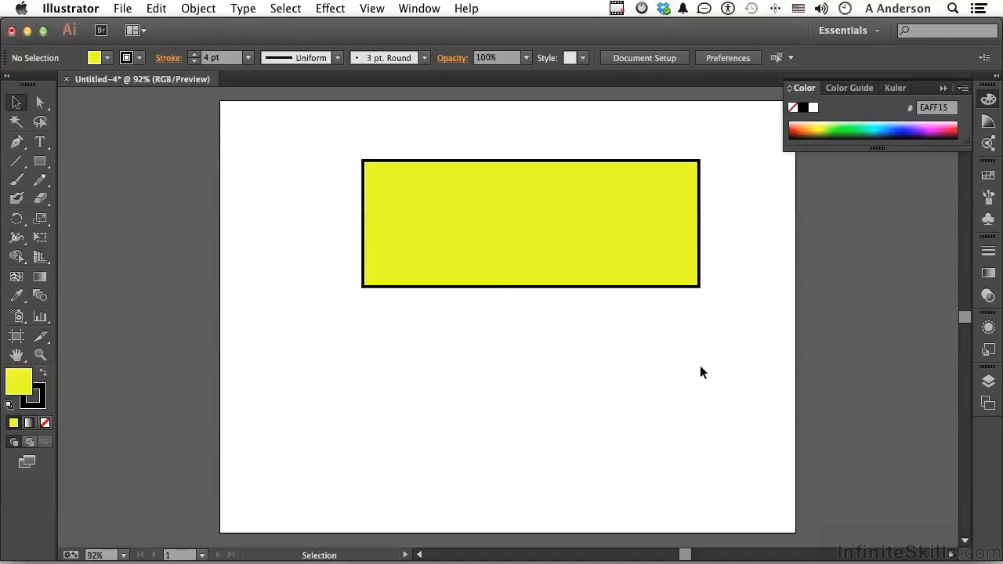
# Step: Turn off Scale Strokes & Effects in the general preferences
pyautogui.press('a')
pyautogui.press('super+k')
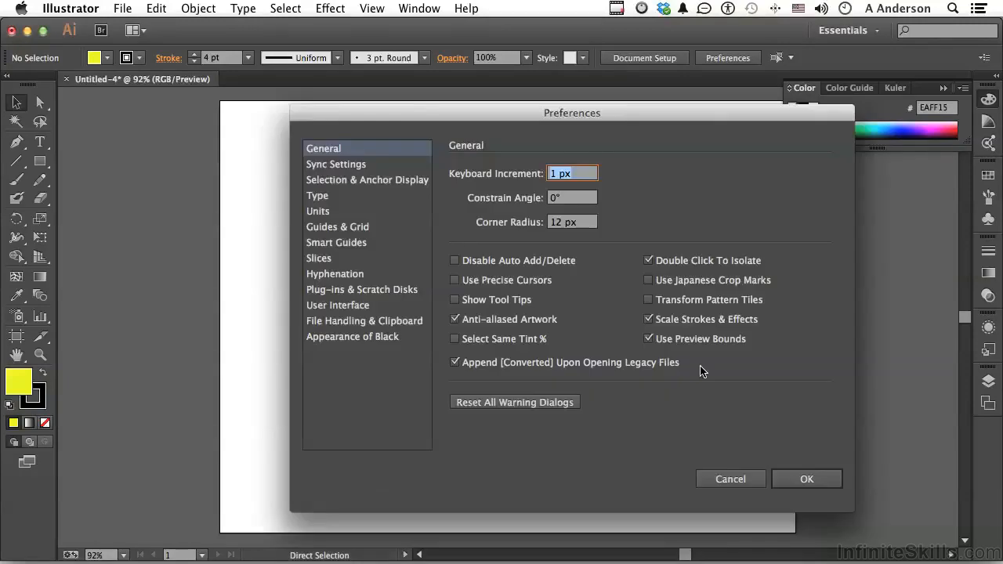
pyautogui.click(648, 320)
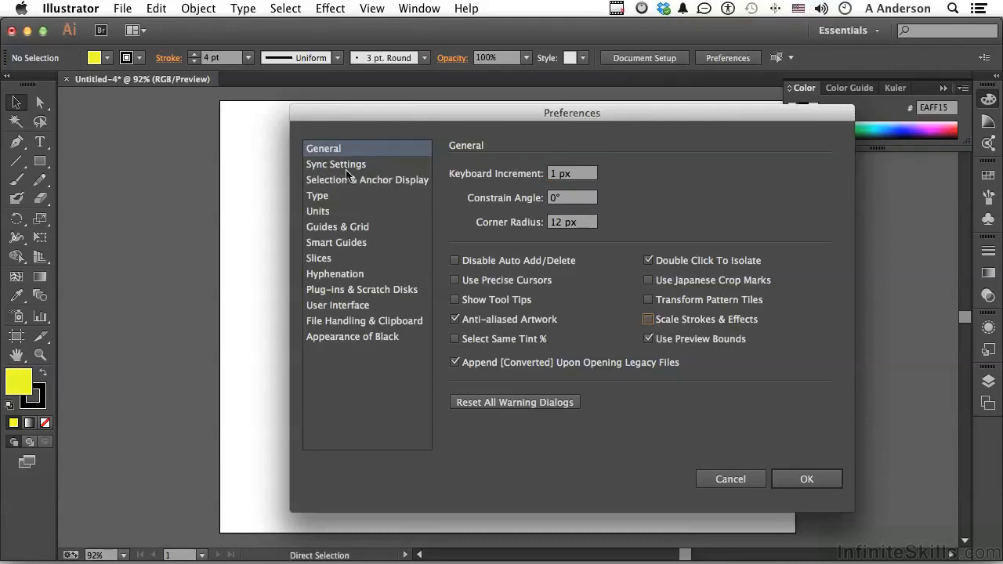
# Step: Examine the Sync Settings preferences and the measurement units available for the General unit
pyautogui.click(320, 165)
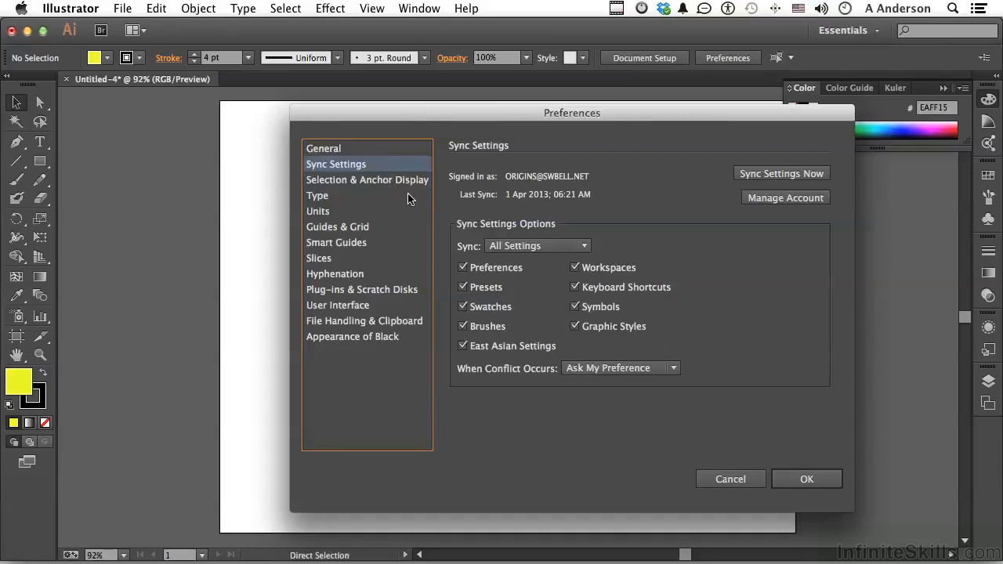
pyautogui.click(329, 216)
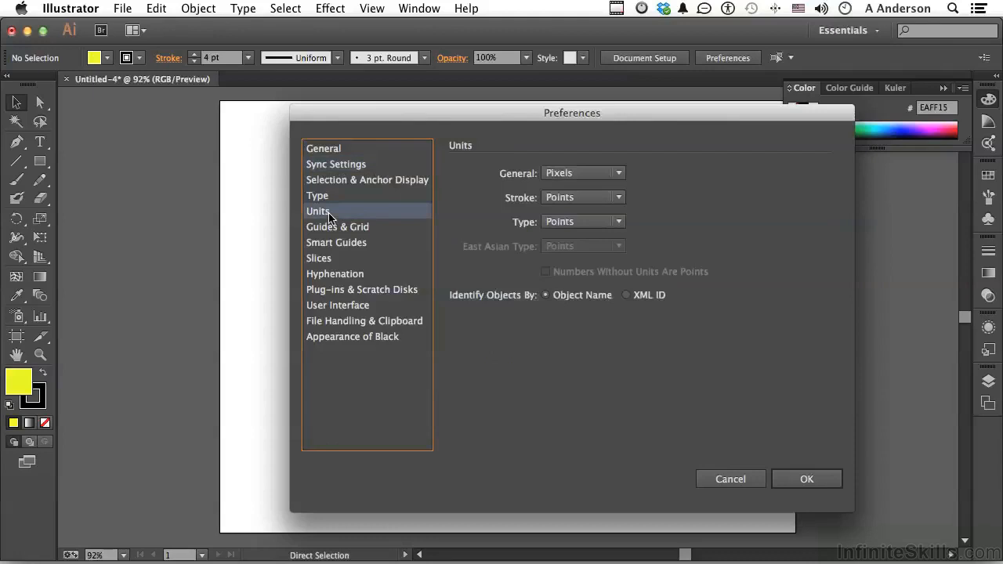
pyautogui.click(568, 173)
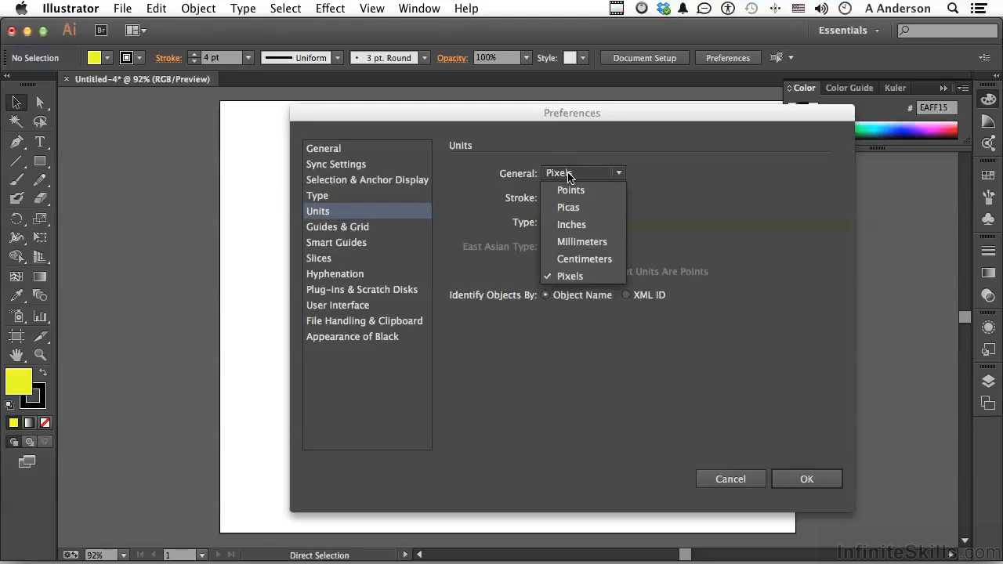
pyautogui.click(778, 172)
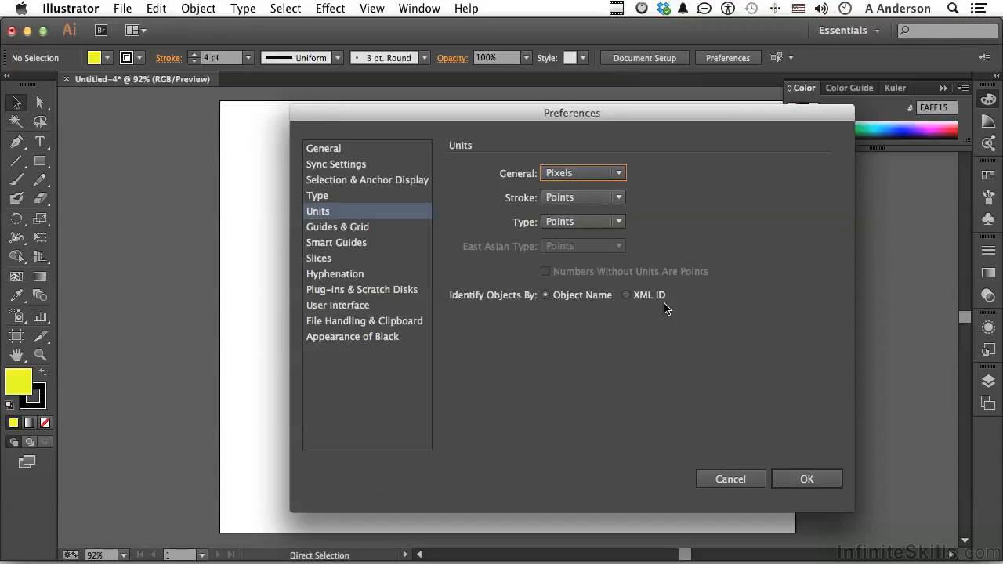
# Step: Examine the available secondary scratch disks and display the User Interface preferences
pyautogui.click(399, 291)
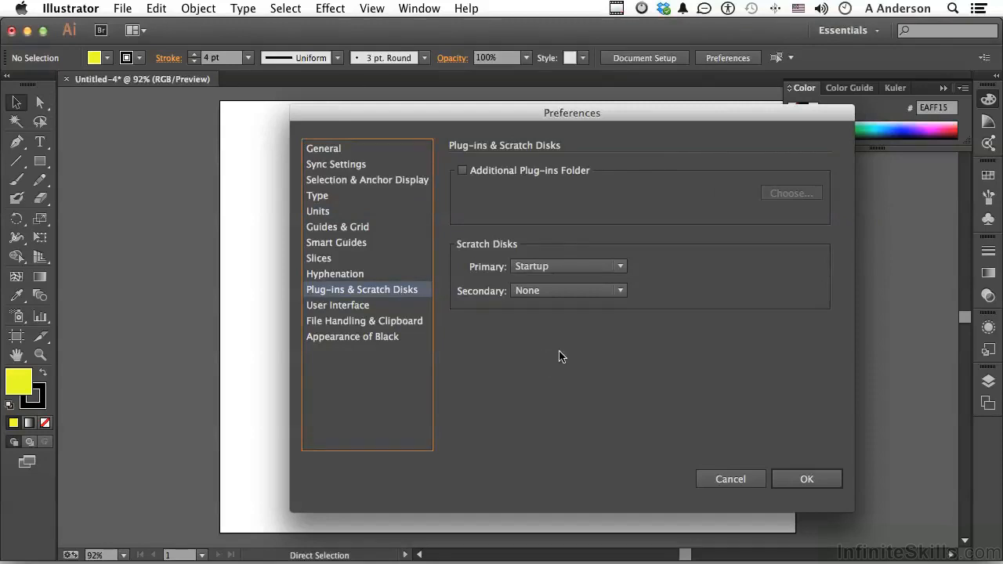
pyautogui.click(576, 294)
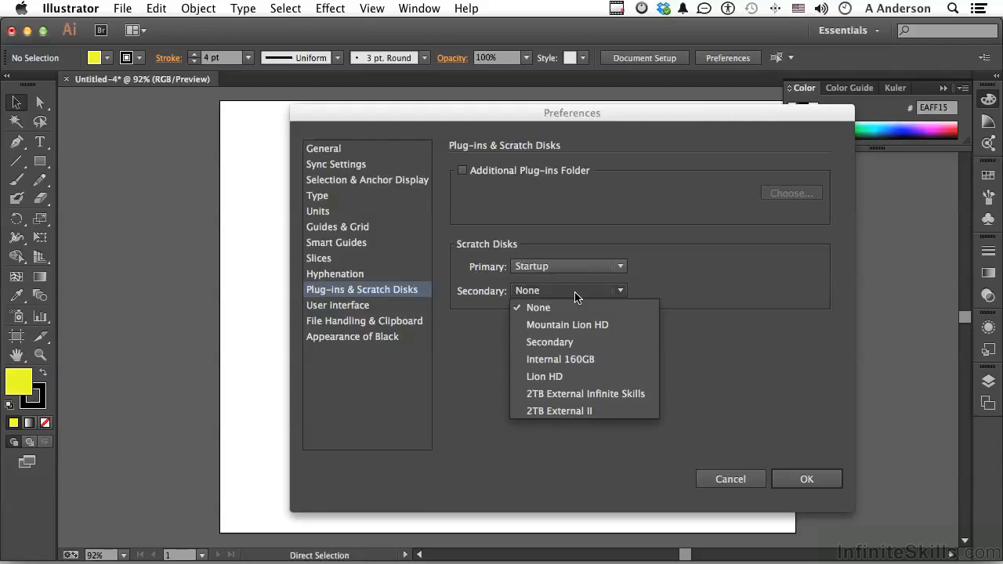
pyautogui.click(693, 288)
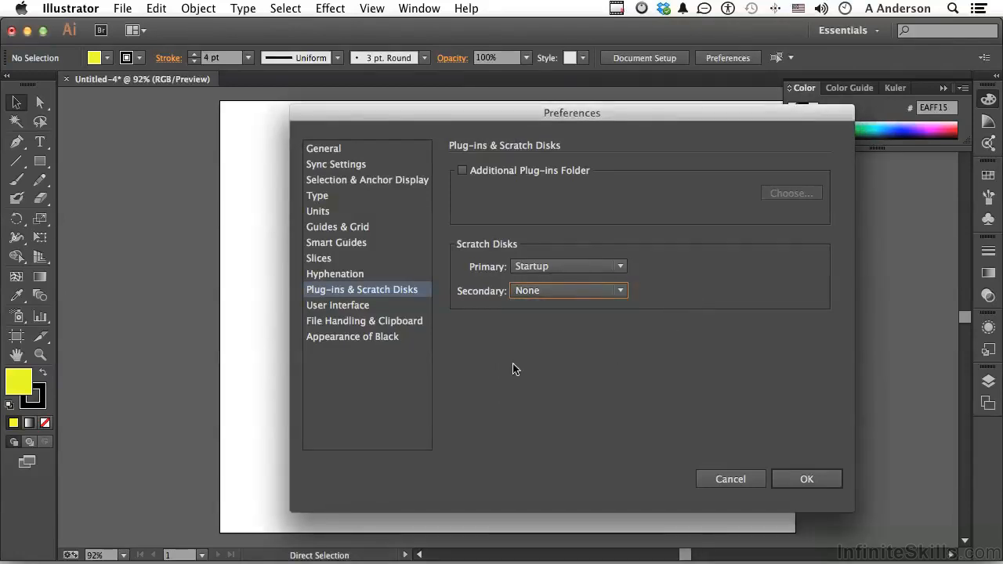
pyautogui.click(342, 308)
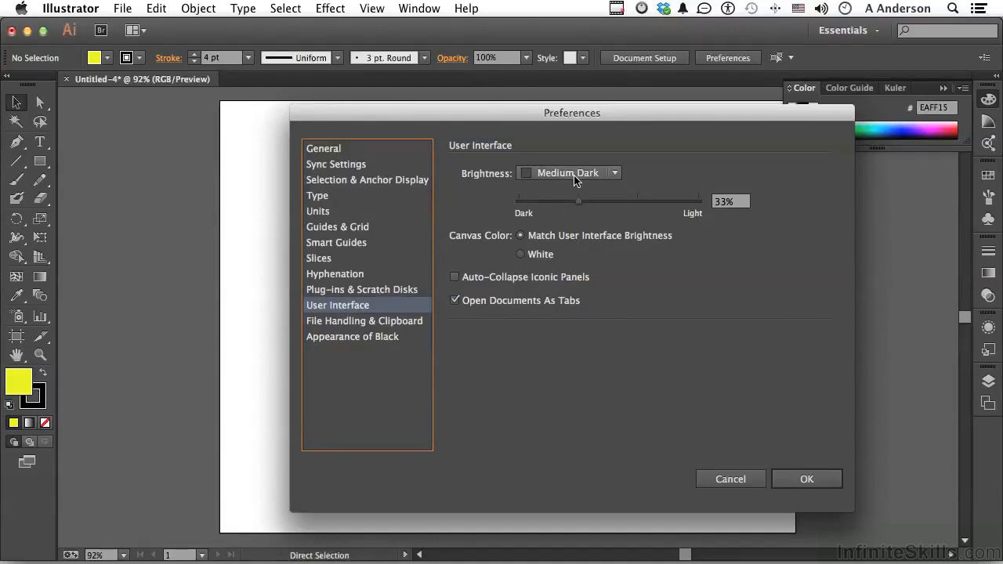
# Step: Try the Light and Dark brightness presets for the user interface
pyautogui.click(575, 173)
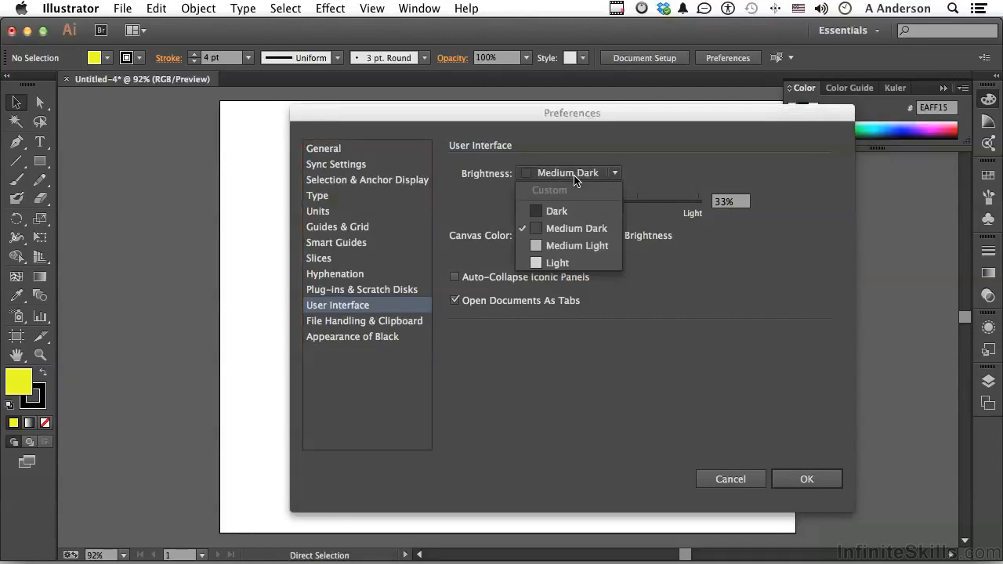
pyautogui.click(557, 264)
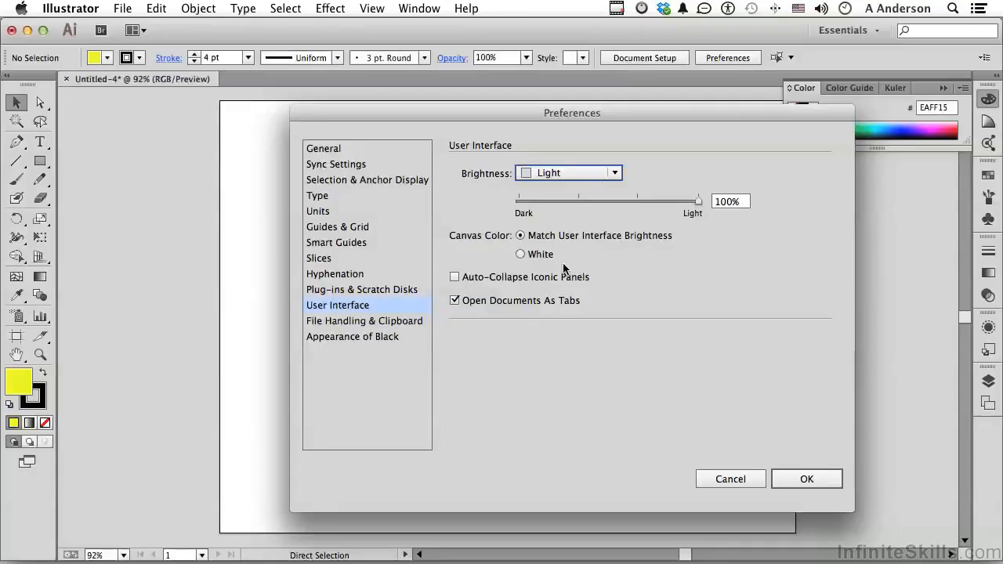
pyautogui.click(615, 172)
pyautogui.click(584, 212)
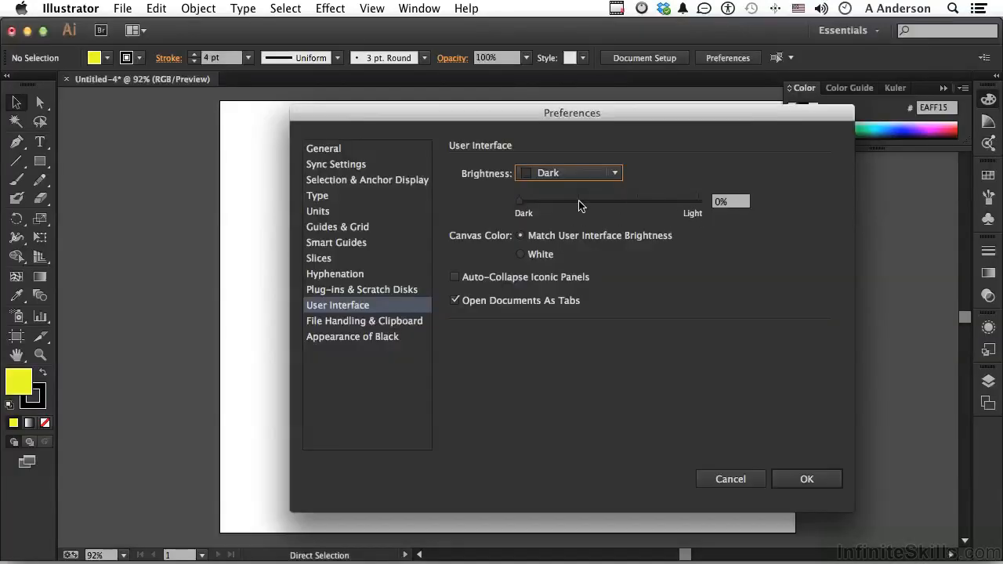
# Step: Try a custom interface brightness of 37%, and set the brightness back to the Medium Dark preset
pyautogui.moveTo(519, 201); pyautogui.dragTo(586, 202)
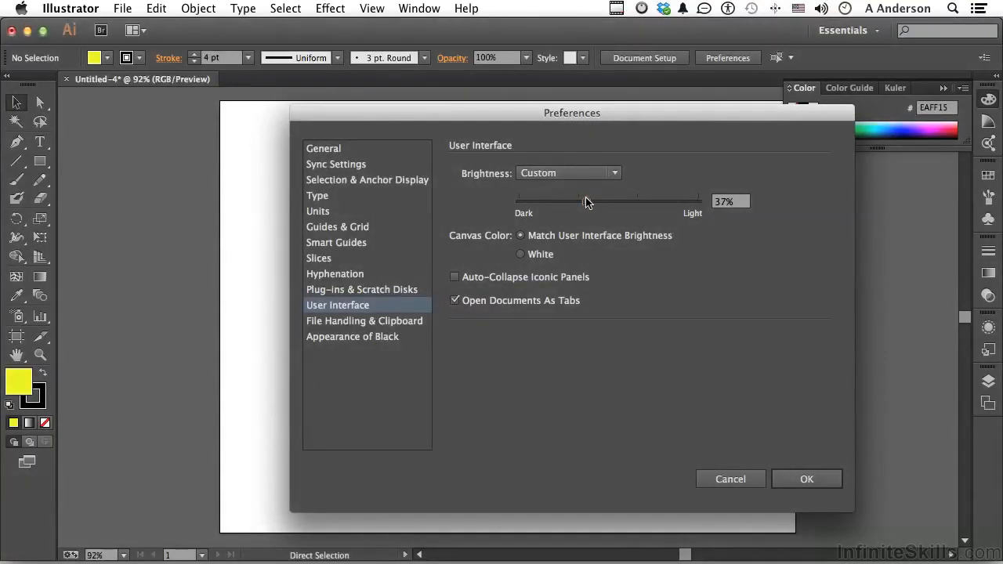
pyautogui.click(580, 170)
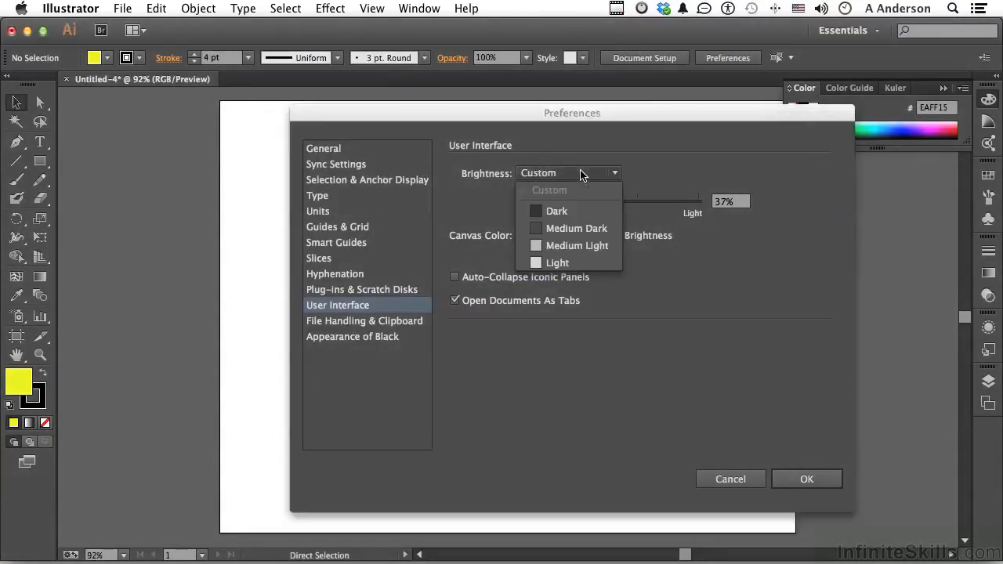
pyautogui.click(581, 228)
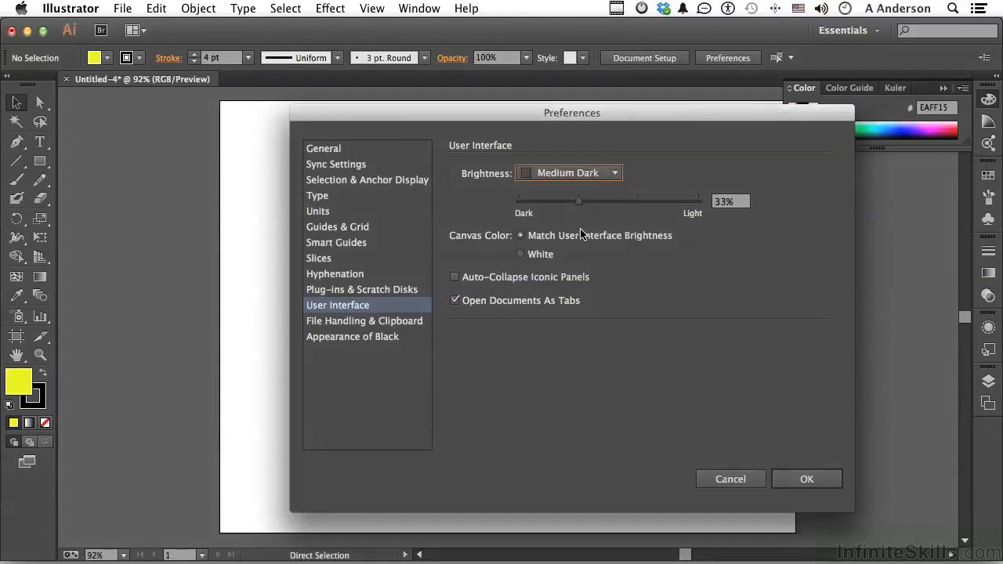